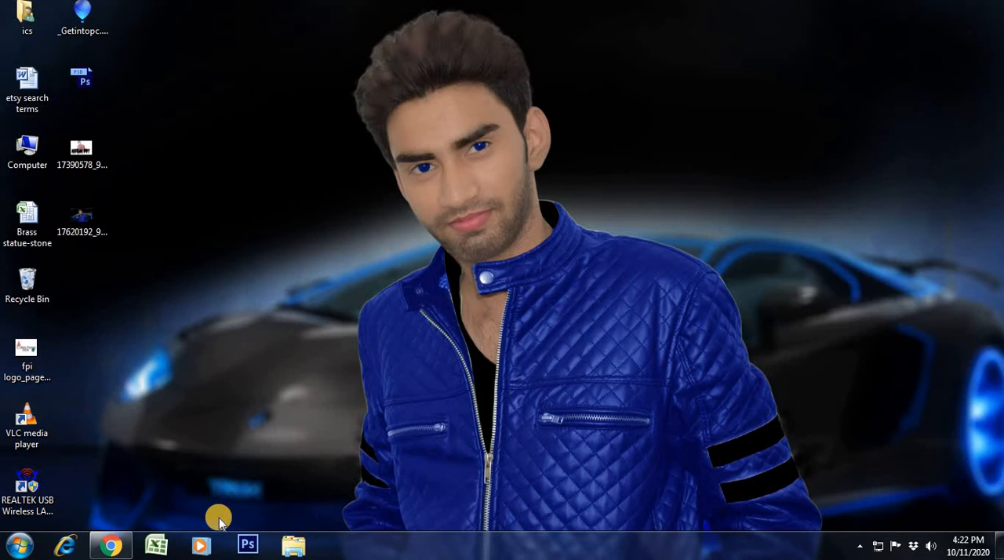
- Switch to Chrome and open the Shipping Settings page in Amazon Seller Central
click(111, 545)
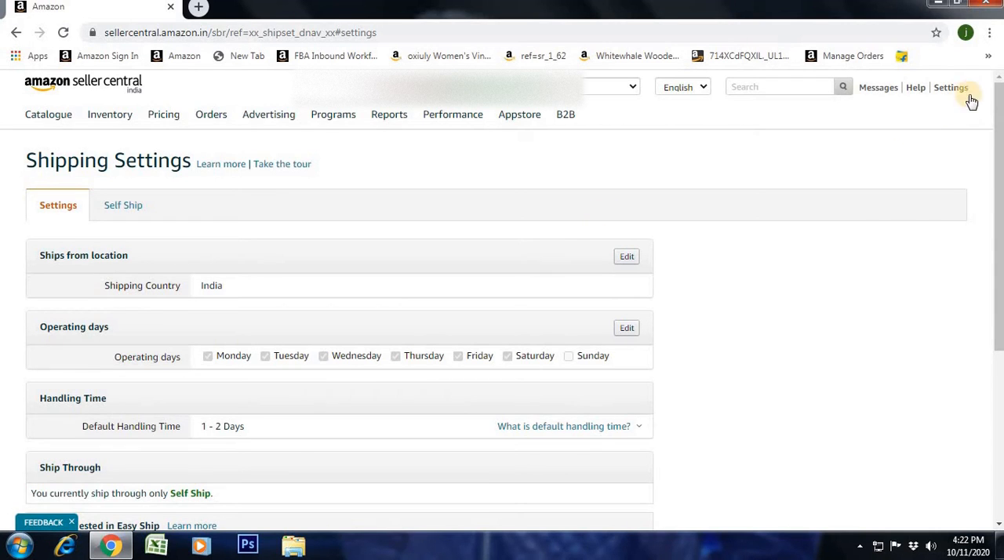
mouse_move(956, 91)
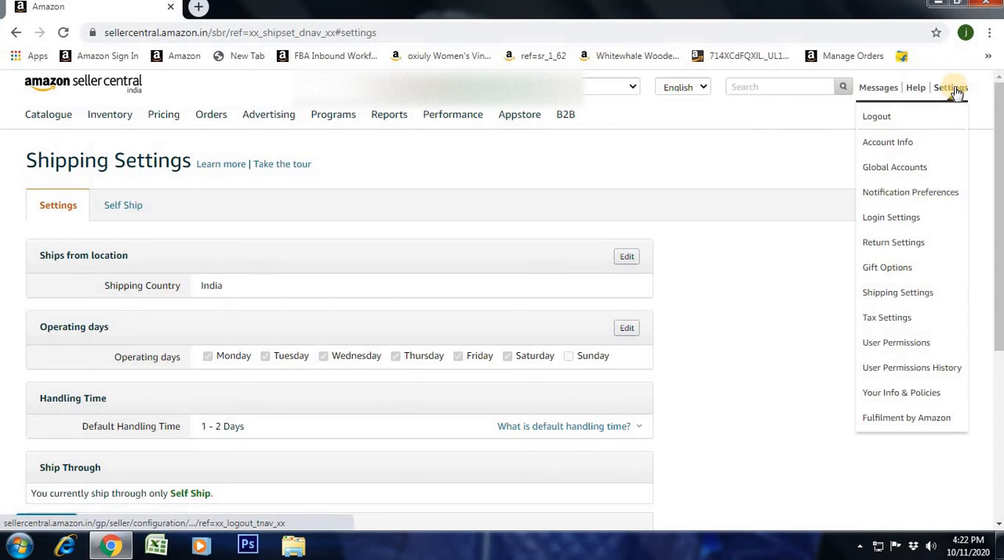
click(932, 303)
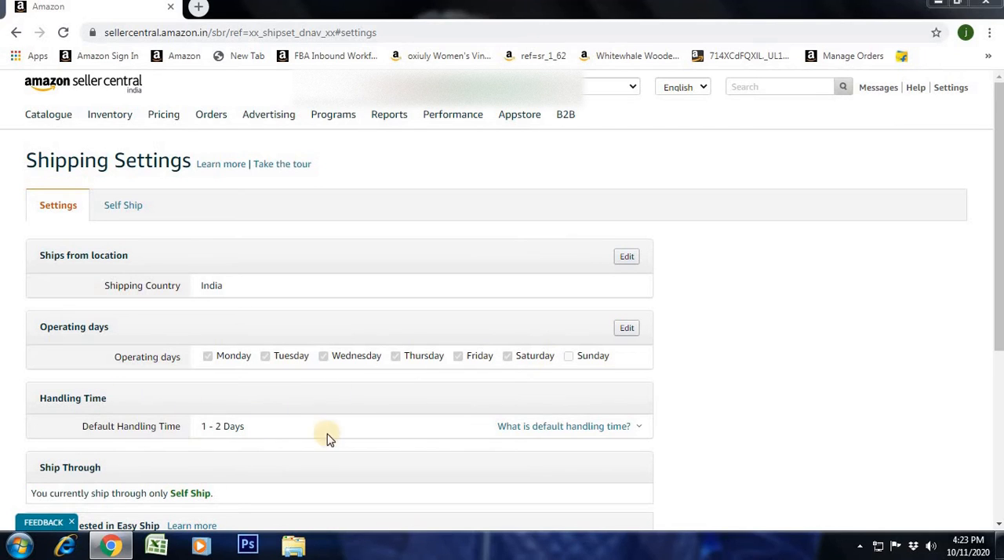
- Read the explanation of default handling time and look over the general shipping settings
click(541, 431)
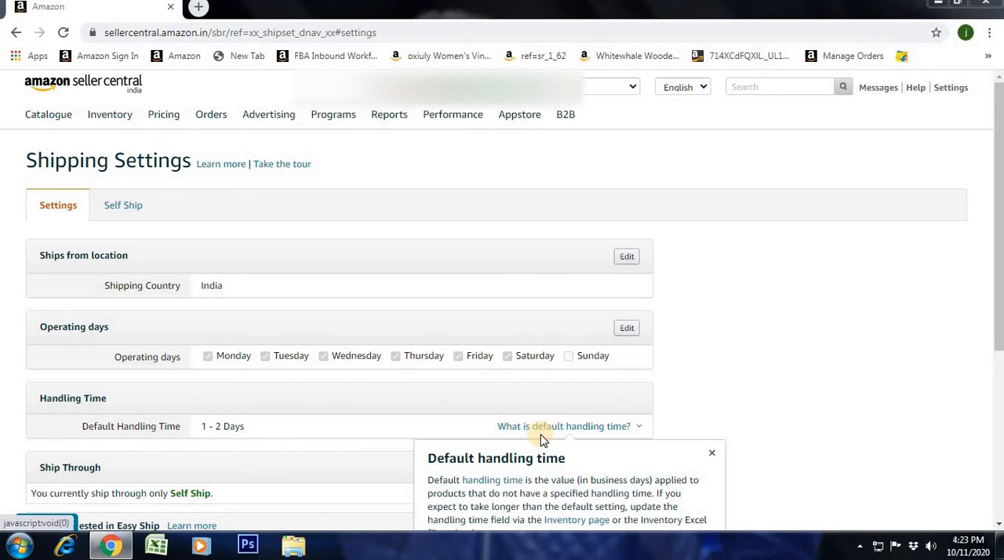
click(712, 452)
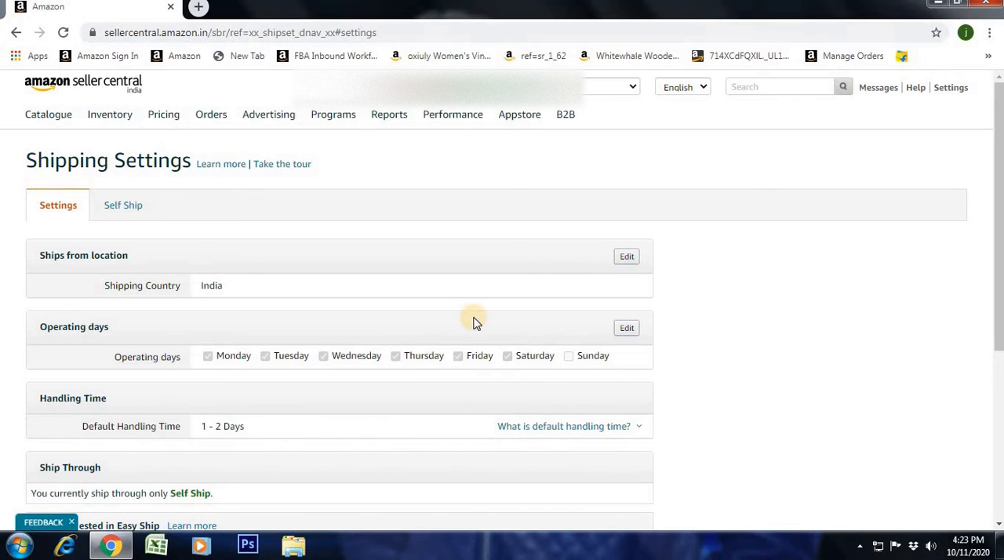
scroll(472, 321, down, 2)
scroll(431, 316, up, 2)
- Open the Self Ship settings and review the Migrated Template's regions, transit times and shipping fees
click(136, 209)
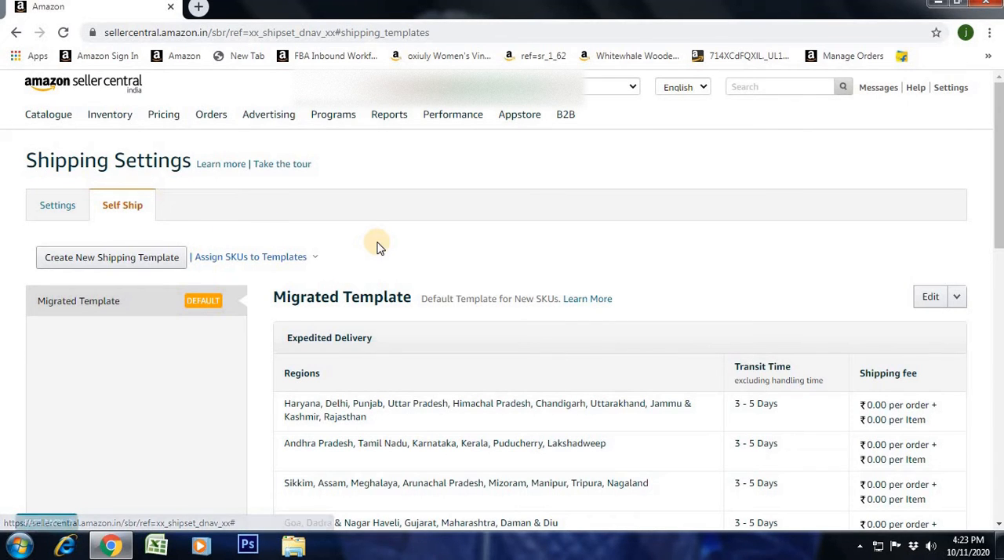
scroll(377, 247, down, 1)
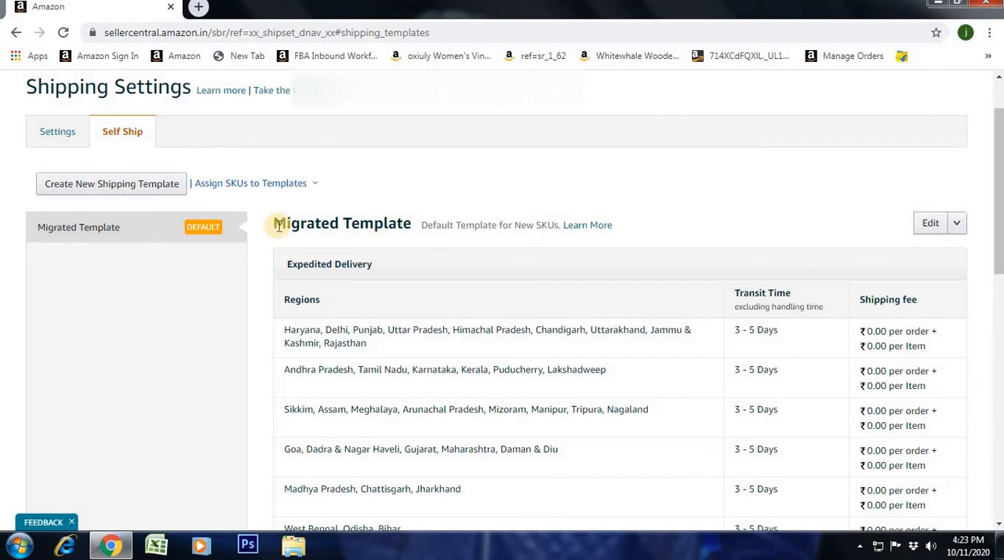
drag(271, 224, 415, 236)
click(416, 235)
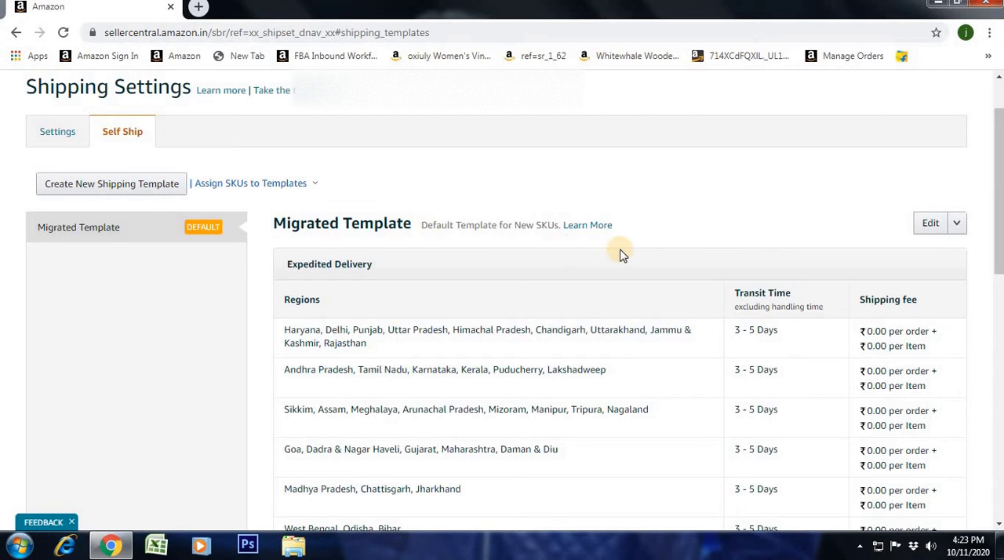
scroll(619, 253, down, 1)
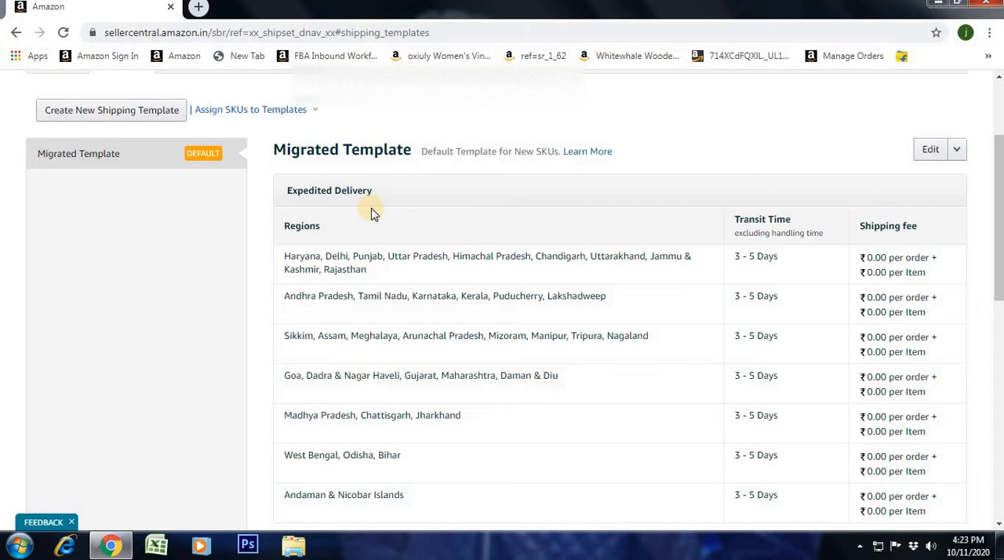
scroll(371, 210, down, 5)
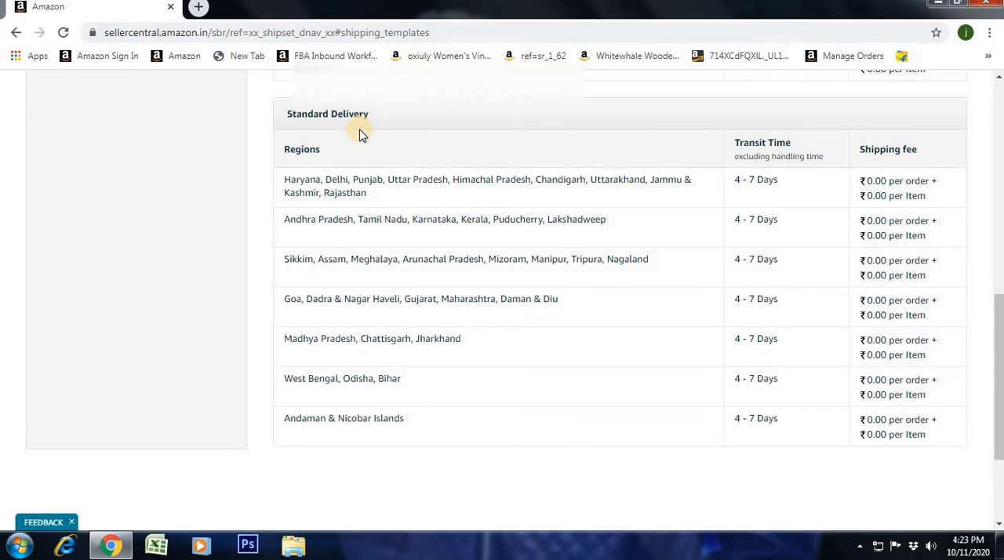
scroll(393, 204, up, 4)
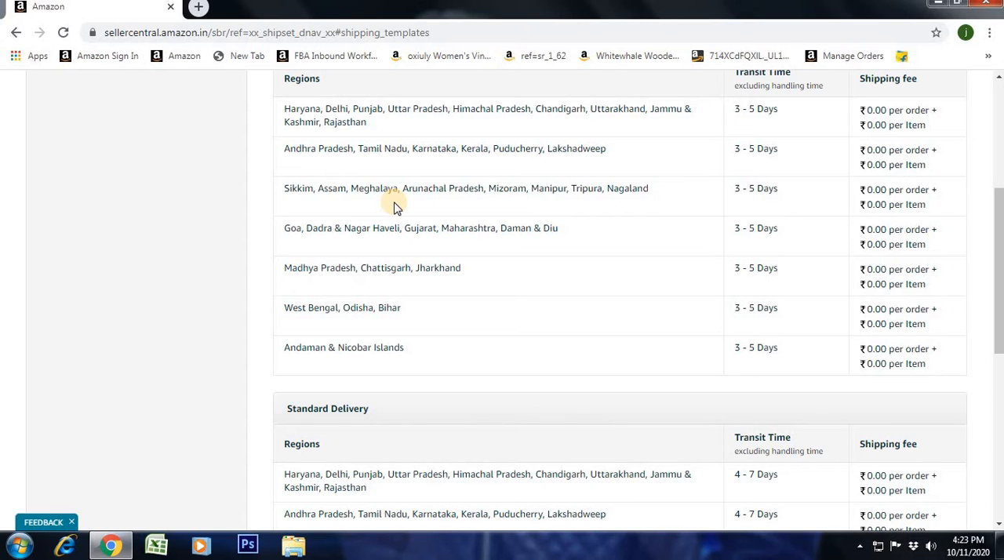
scroll(392, 204, up, 3)
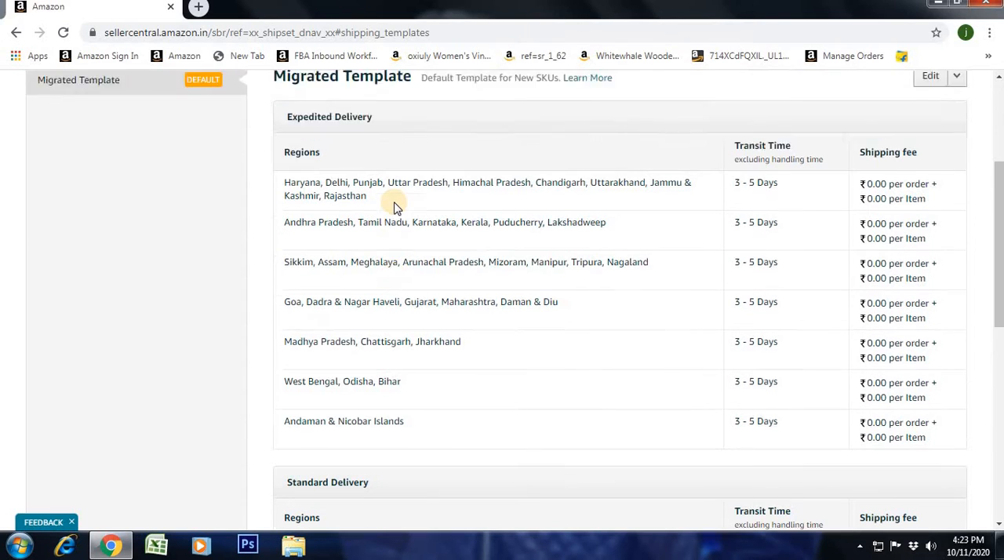
- Compare the Expedited Delivery and Standard Delivery sections of the Migrated Template
drag(296, 265, 303, 265)
drag(375, 269, 281, 275)
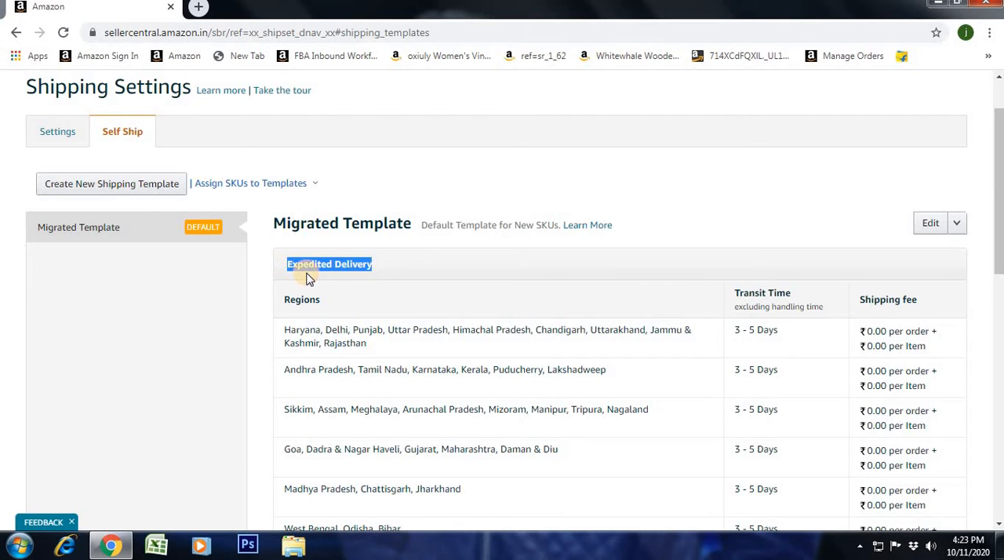
scroll(450, 285, down, 5)
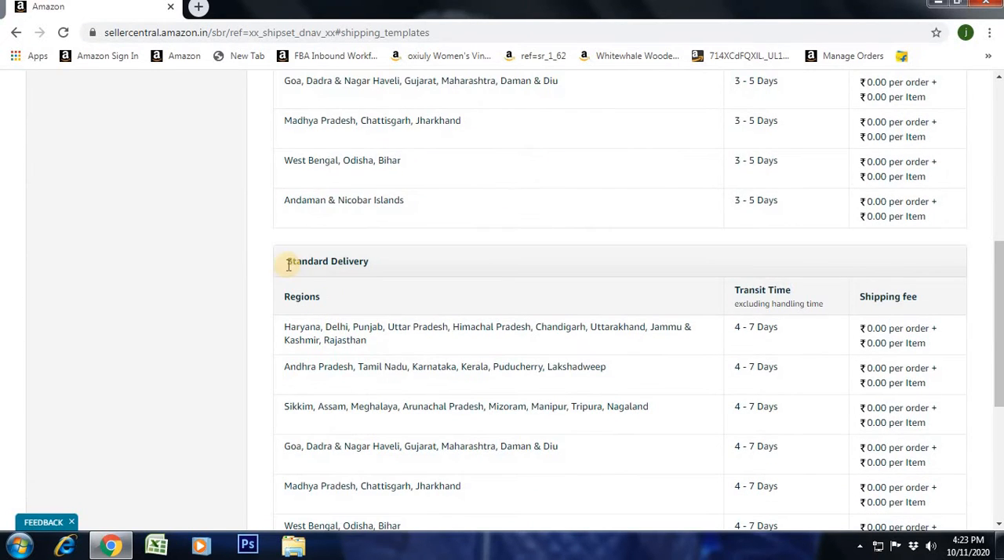
mouse_move(293, 260)
mouse_down()
mouse_move(377, 260)
mouse_move(291, 261)
mouse_up()
click(377, 259)
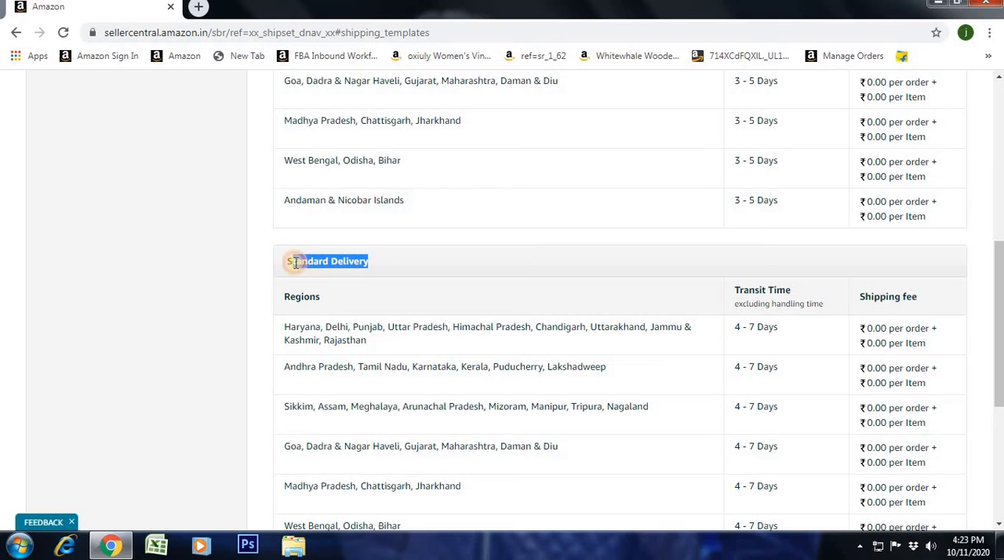
scroll(424, 269, up, 3)
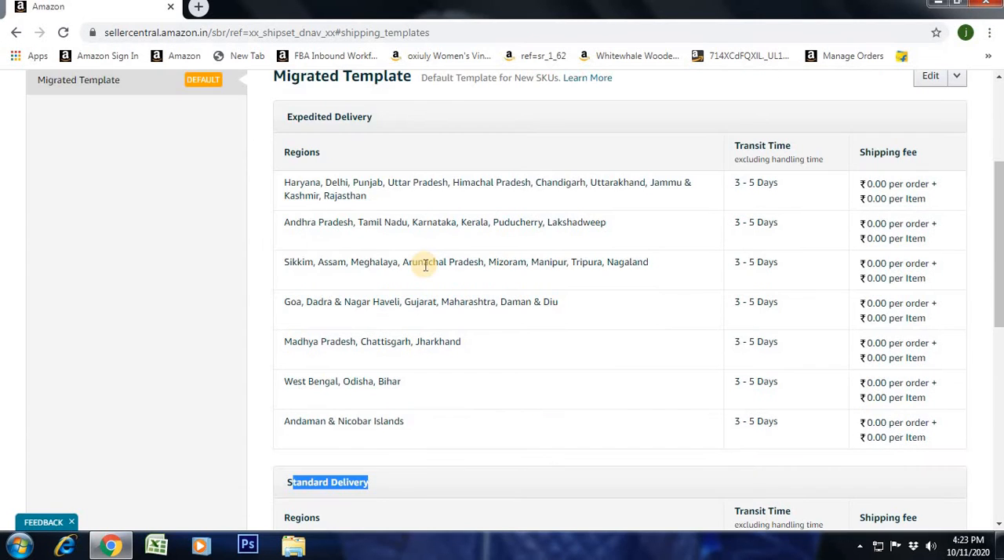
click(339, 114)
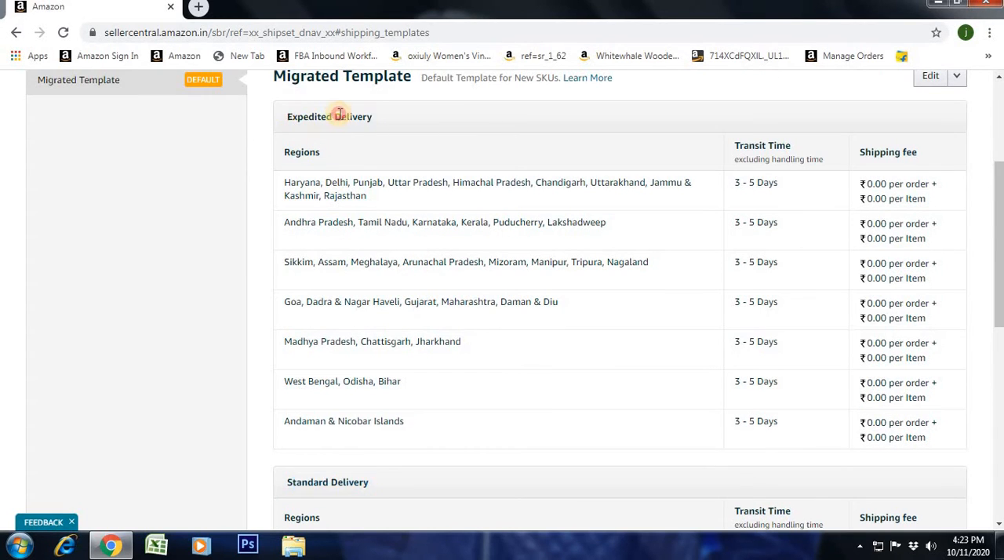
triple_click(338, 115)
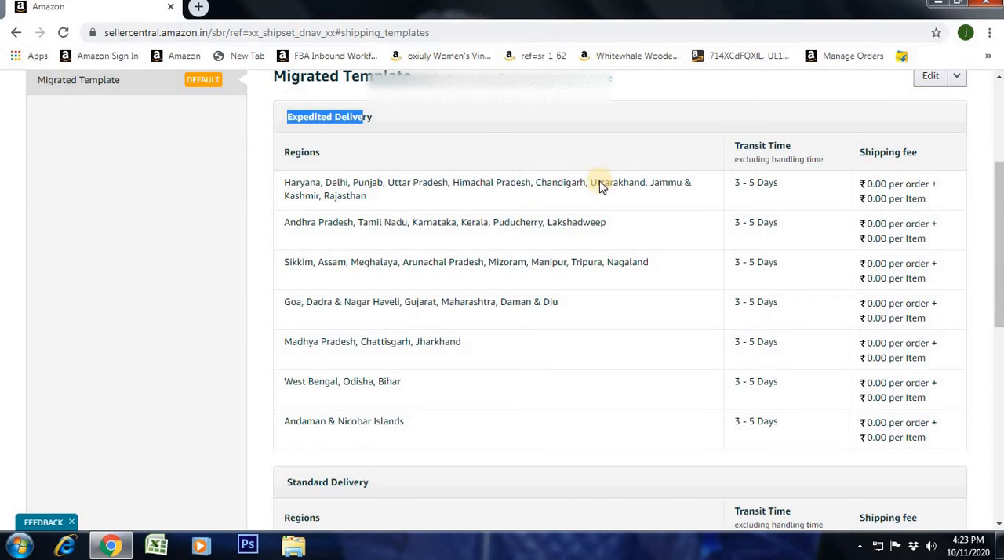
- Open the Migrated Template for editing and bring its Expedited Delivery section into view
scroll(598, 229, up, 3)
click(934, 301)
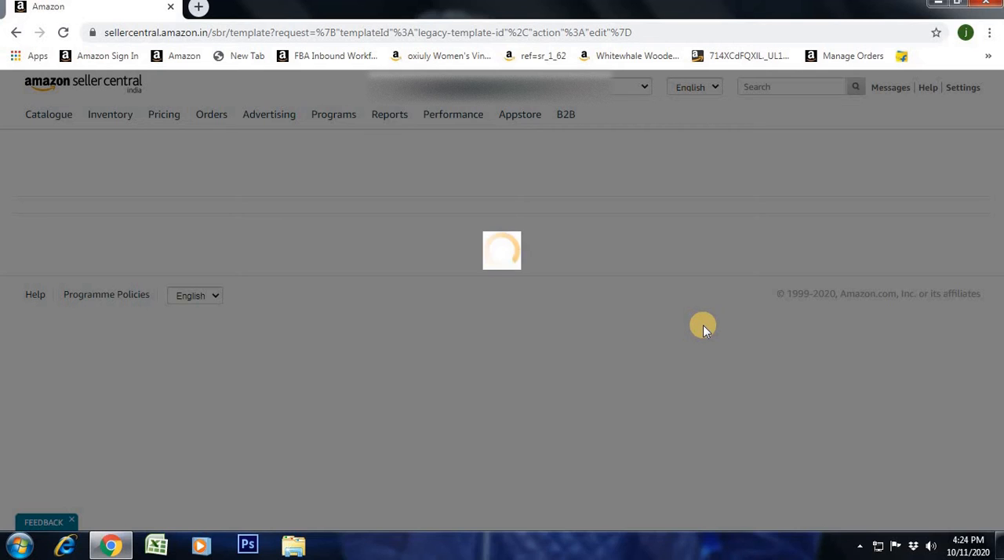
scroll(698, 324, down, 2)
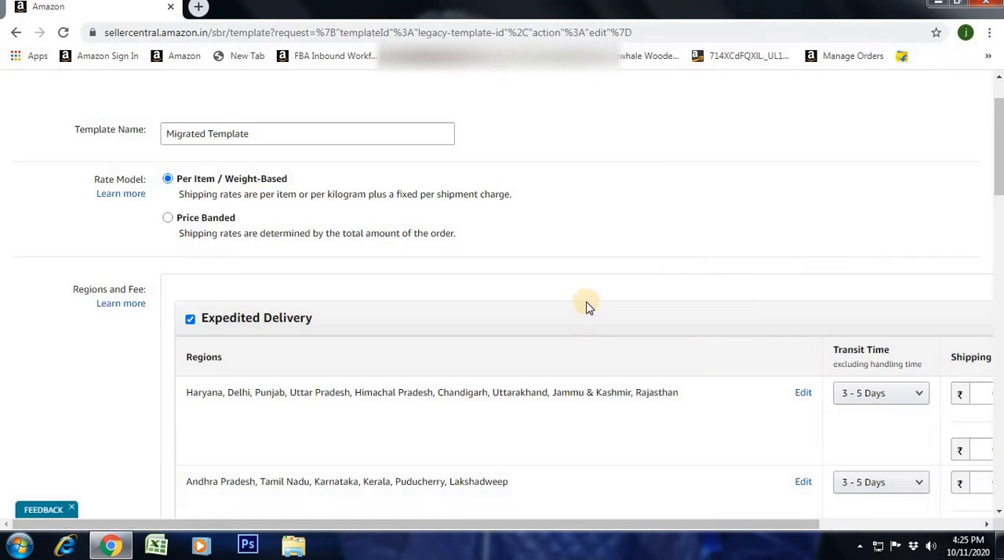
mouse_move(497, 522)
mouse_down()
mouse_move(697, 520)
mouse_move(520, 527)
mouse_move(508, 536)
mouse_up()
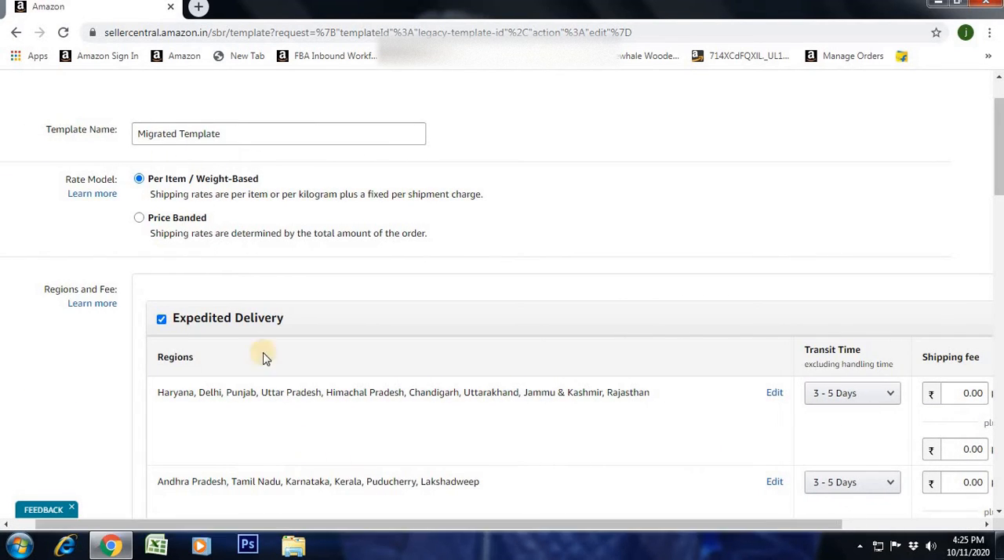
click(161, 320)
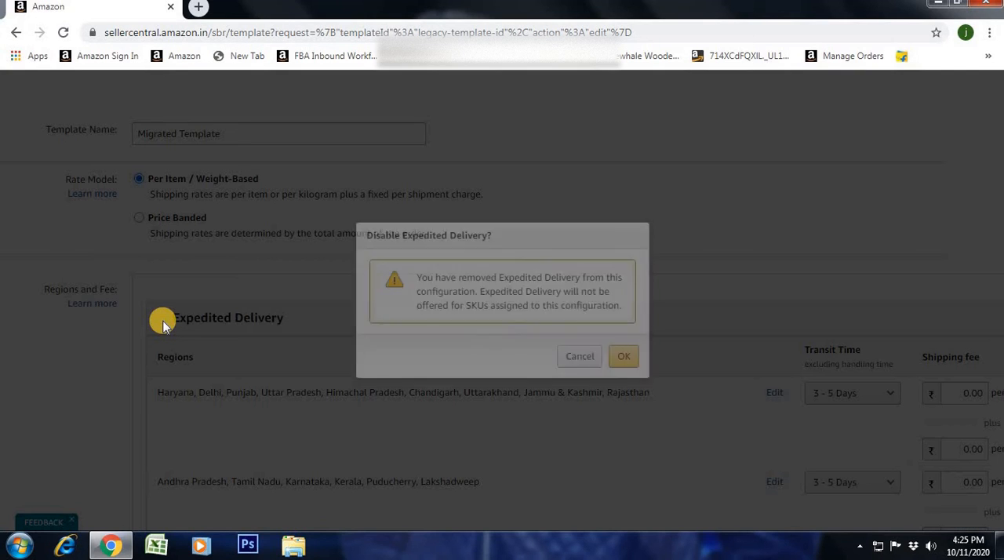
click(624, 359)
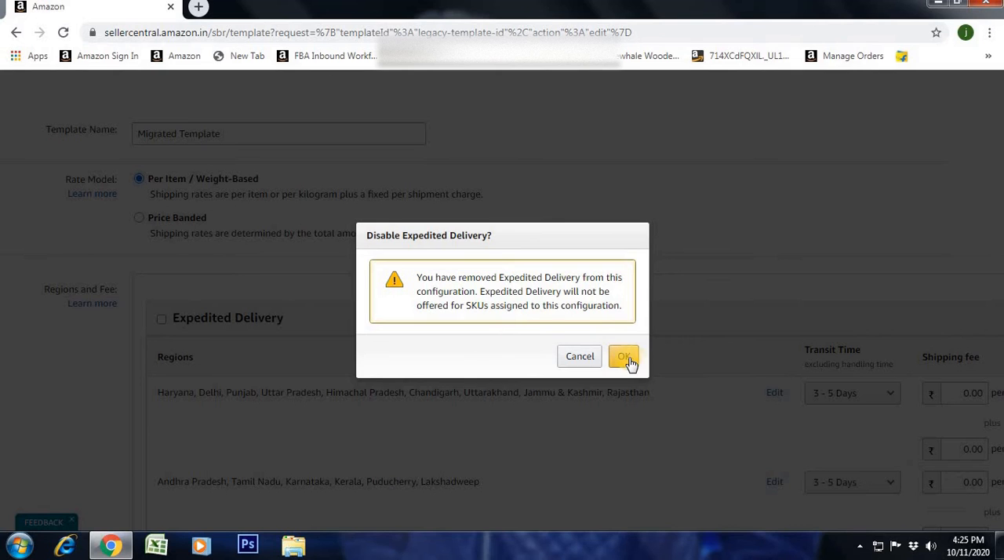
click(584, 359)
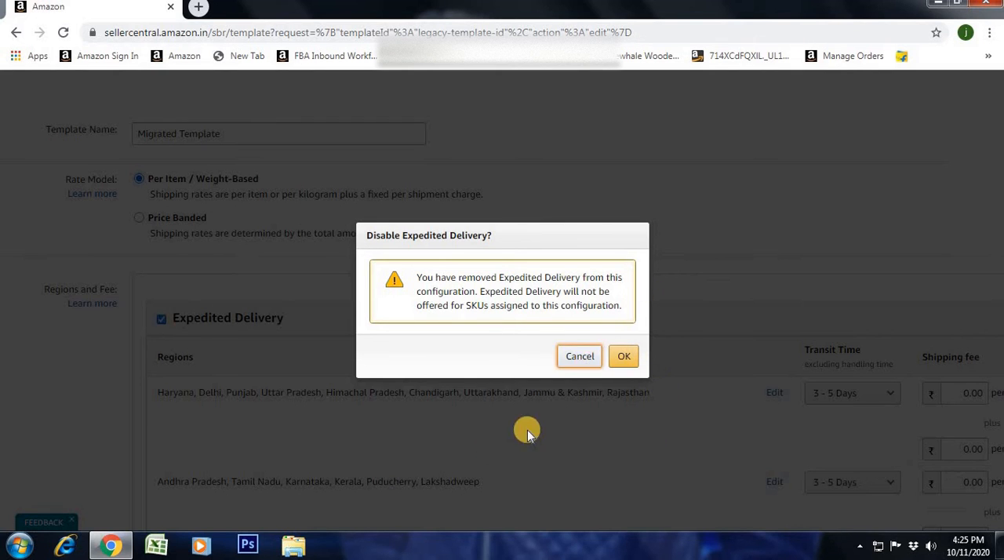
- Choose 3 - 5 Days as the Expedited Delivery transit time for the Haryana, Delhi and Punjab region group
drag(633, 524, 776, 521)
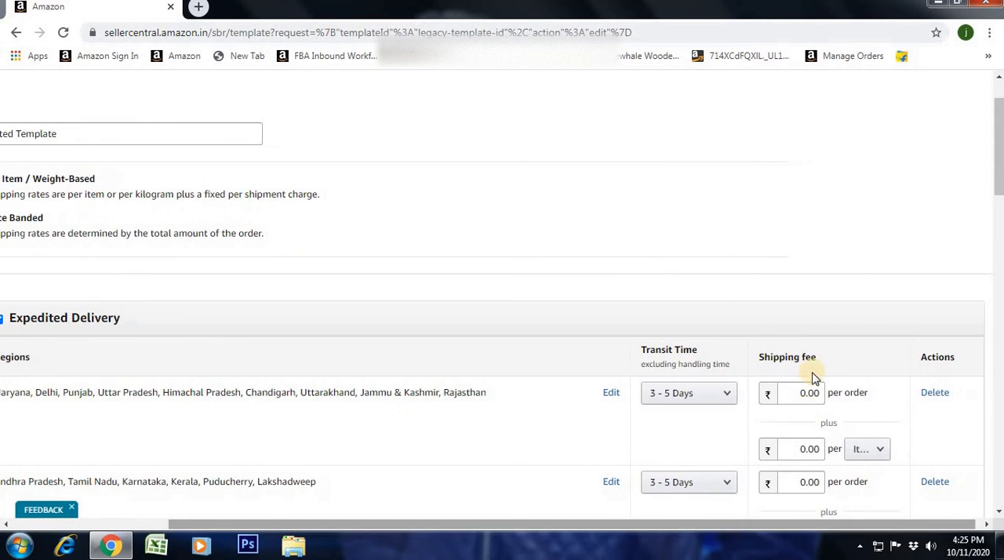
scroll(815, 377, down, 2)
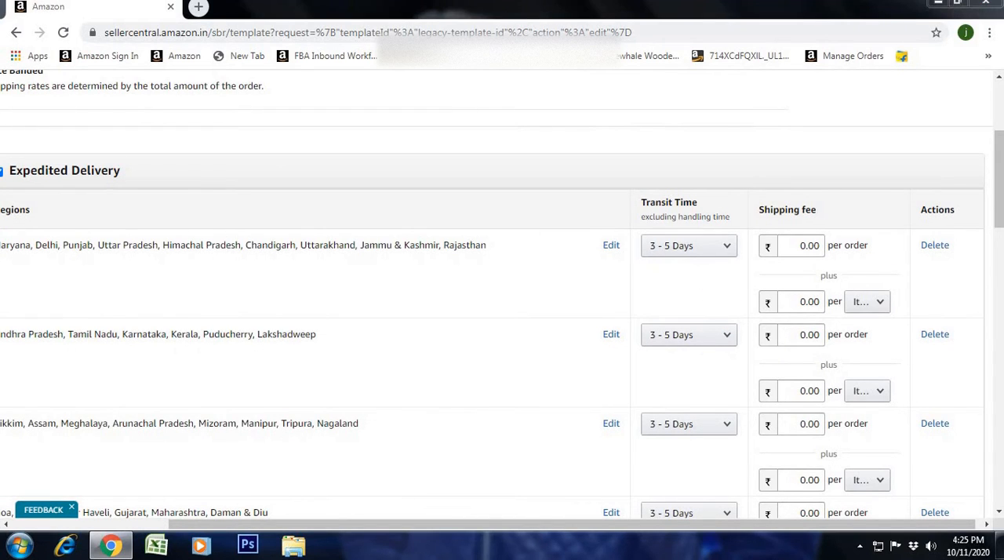
click(695, 260)
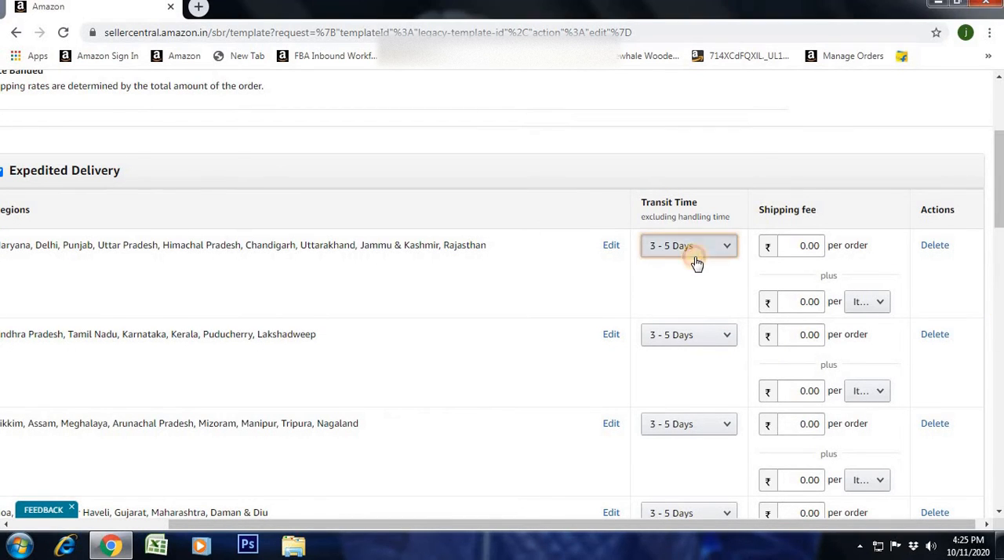
click(700, 252)
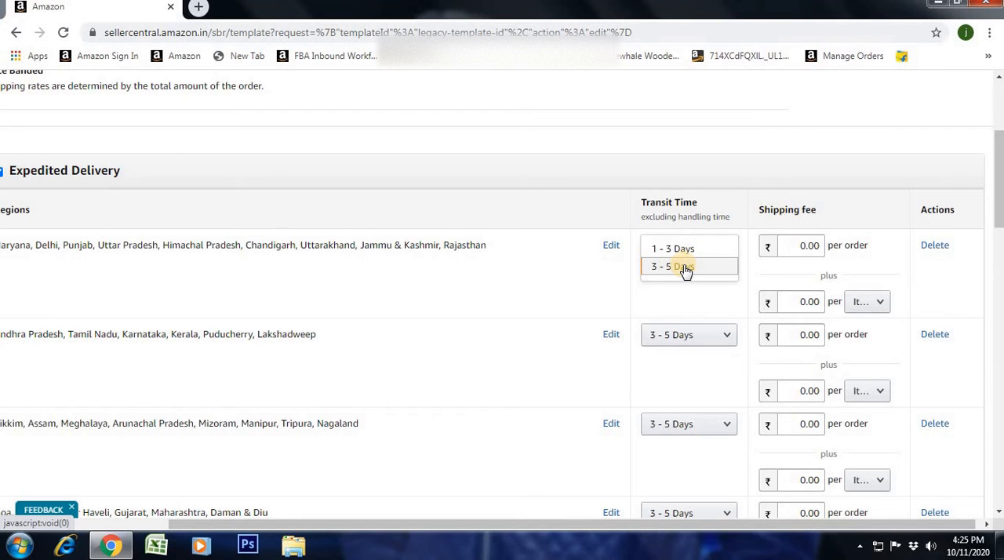
click(685, 267)
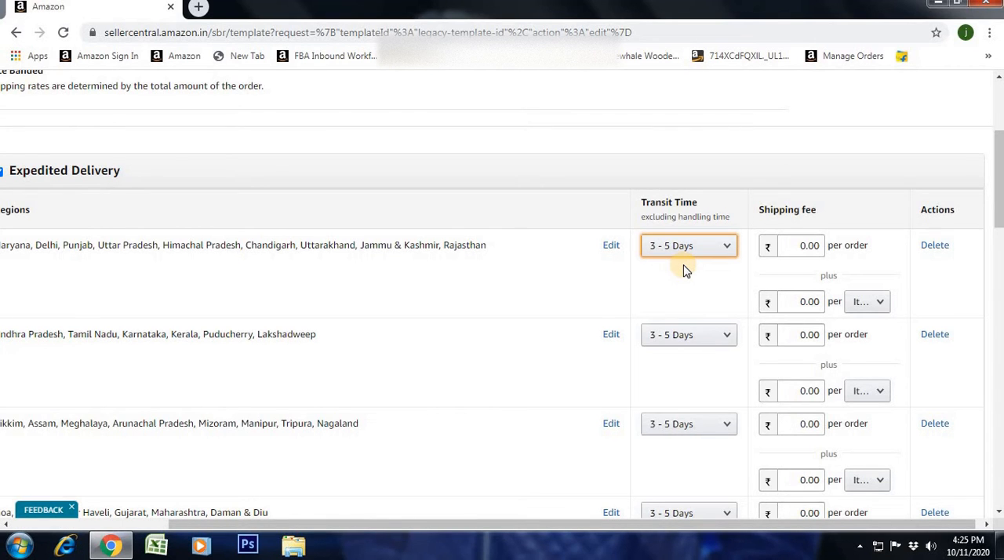
- Set the additional shipping fee of the first Expedited Delivery region group to be charged per Item
double_click(809, 246)
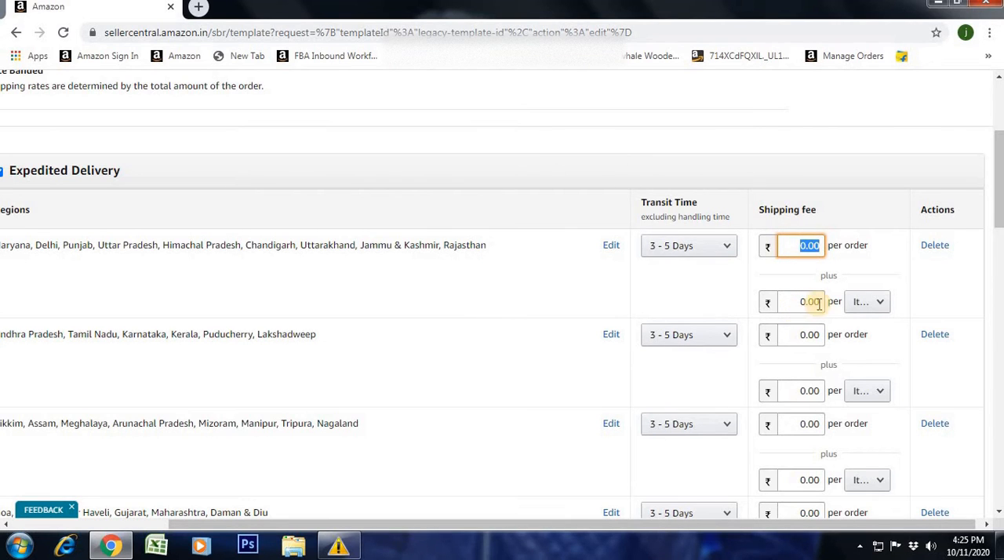
click(871, 305)
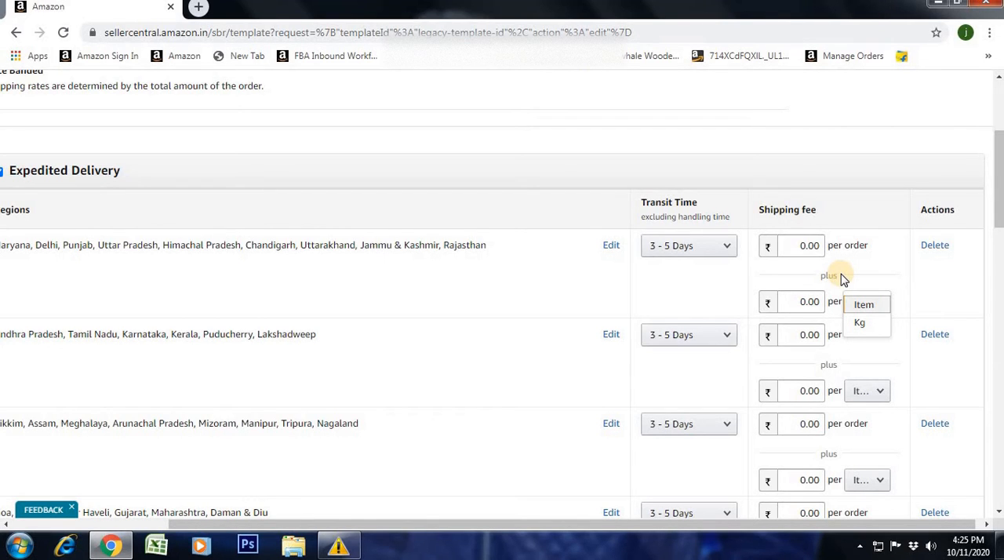
click(851, 245)
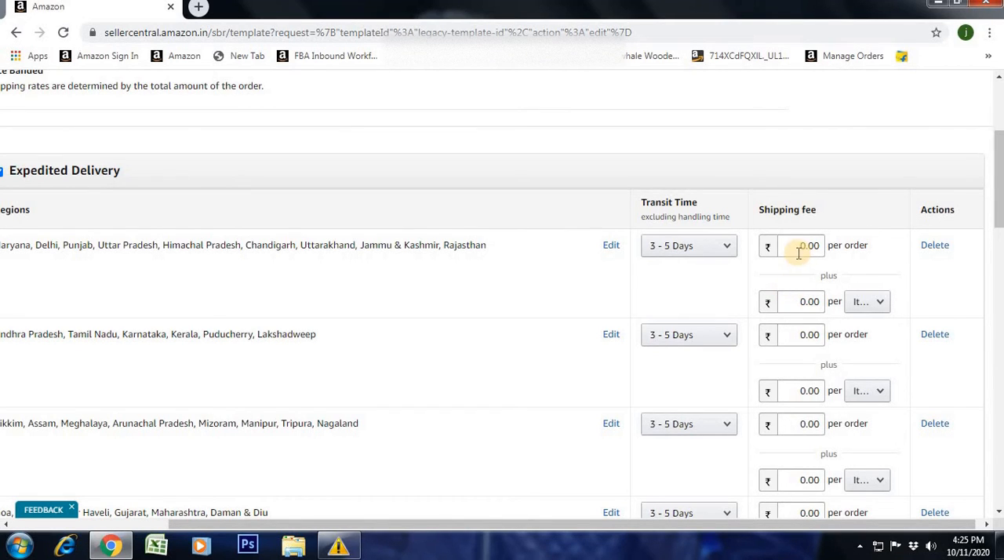
click(865, 302)
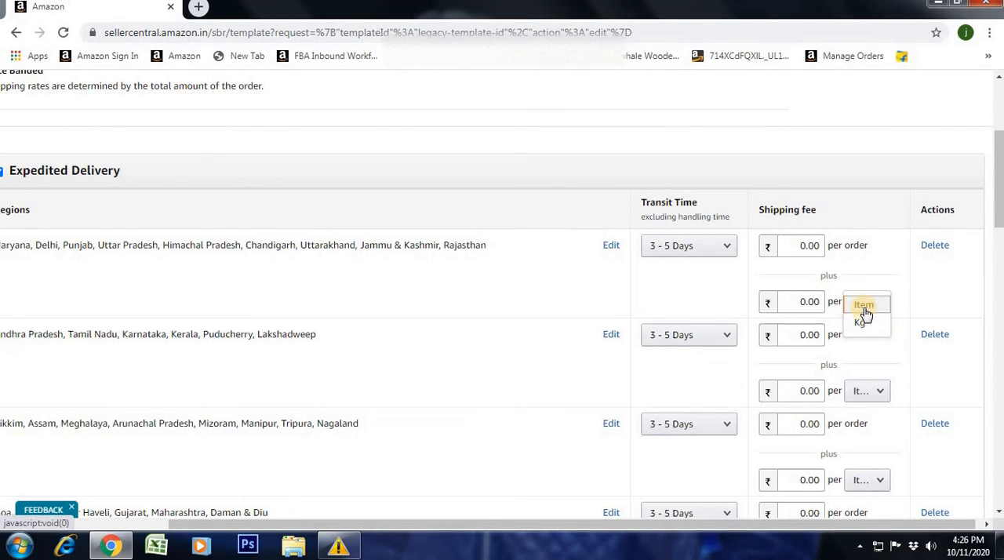
click(862, 307)
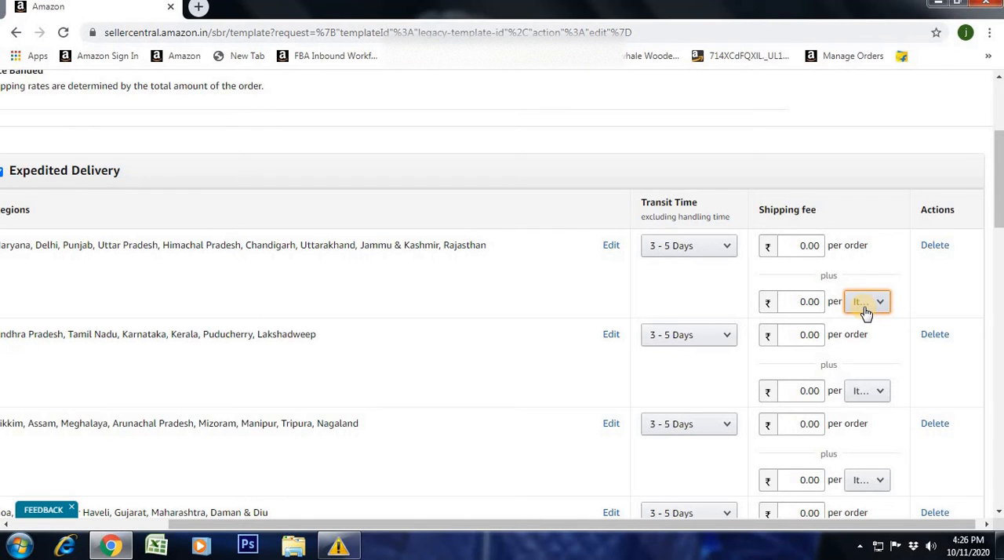
- Set the per-order shipping fee of the first Expedited Delivery region group to 80
double_click(796, 246)
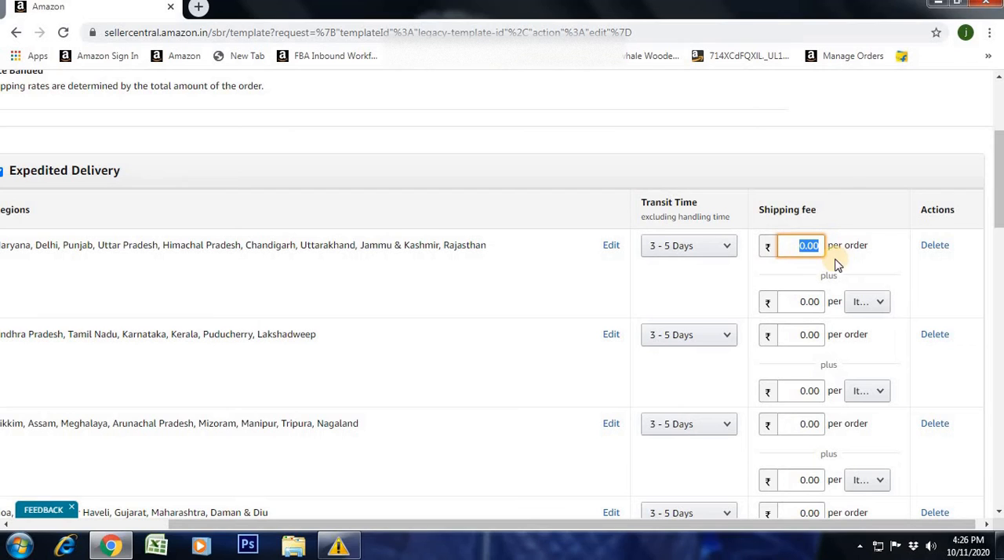
text(6)
drag(782, 248, 828, 246)
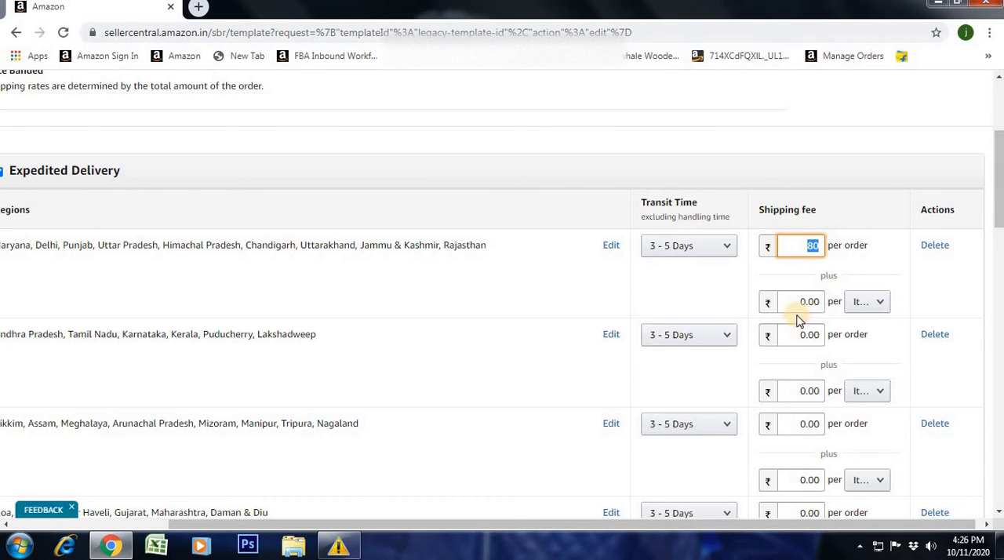
click(806, 302)
- Set the Expedited Delivery shipping fee of the Haryana, Delhi and Punjab region group to 20 per order plus 60 per item
double_click(791, 245)
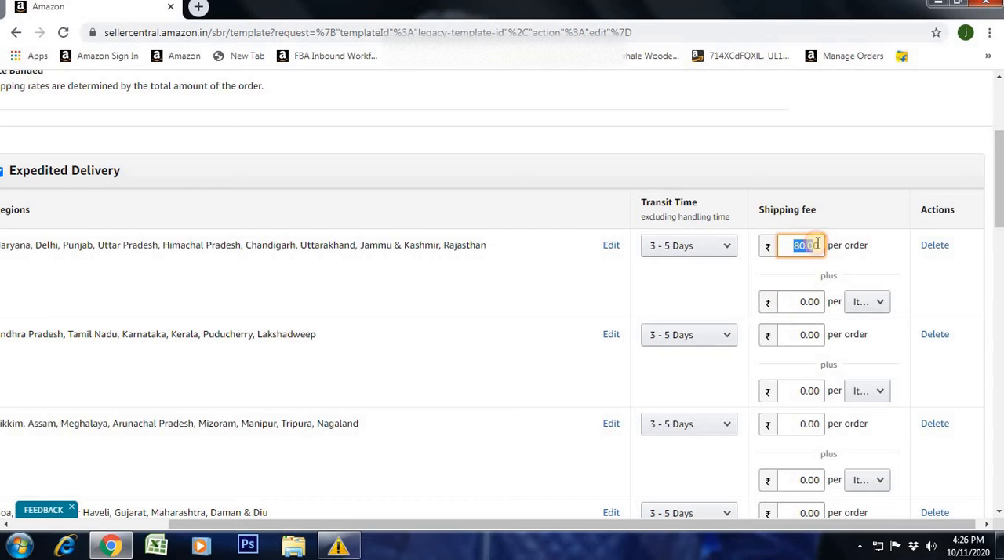
text(20)
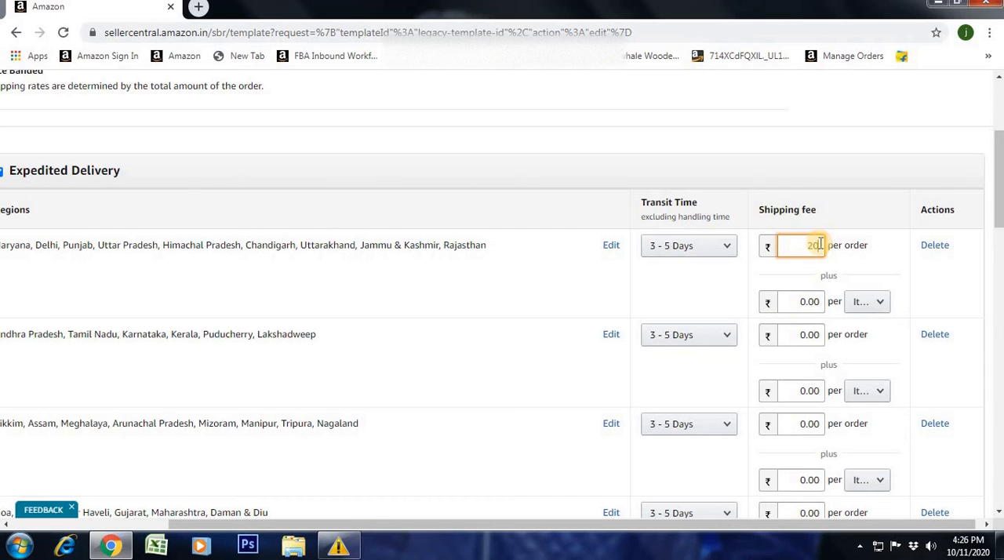
click(837, 304)
drag(790, 299, 834, 304)
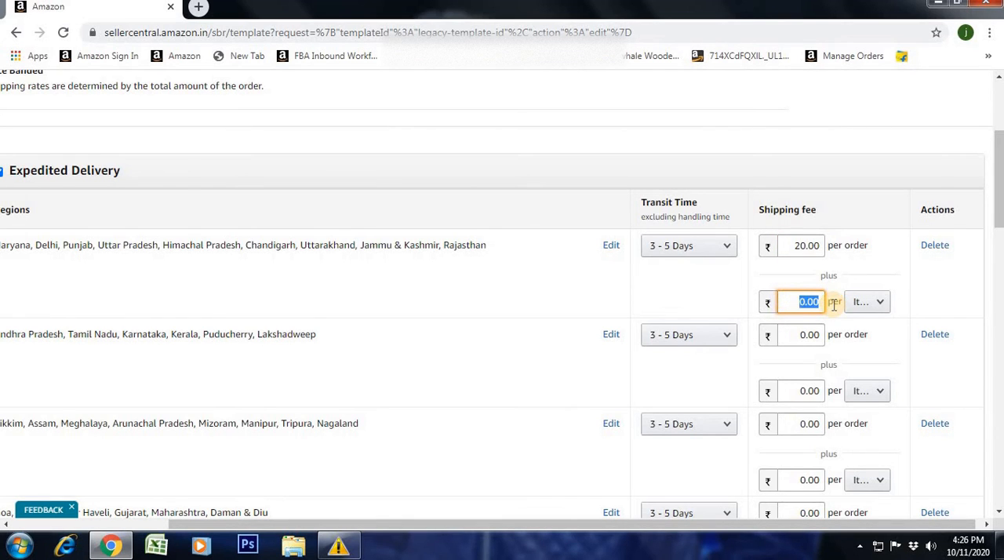
text(6)
drag(799, 302, 814, 302)
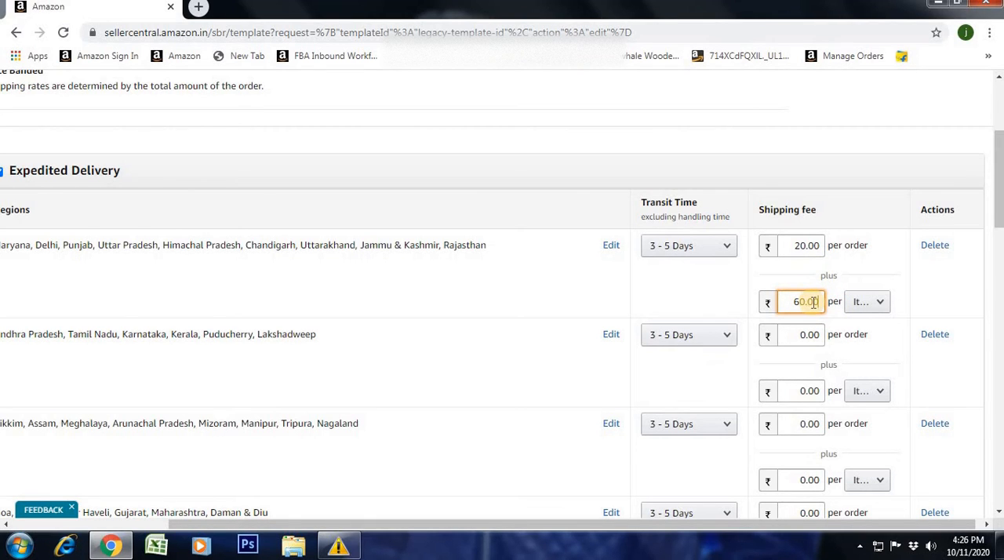
click(814, 302)
drag(787, 302, 832, 305)
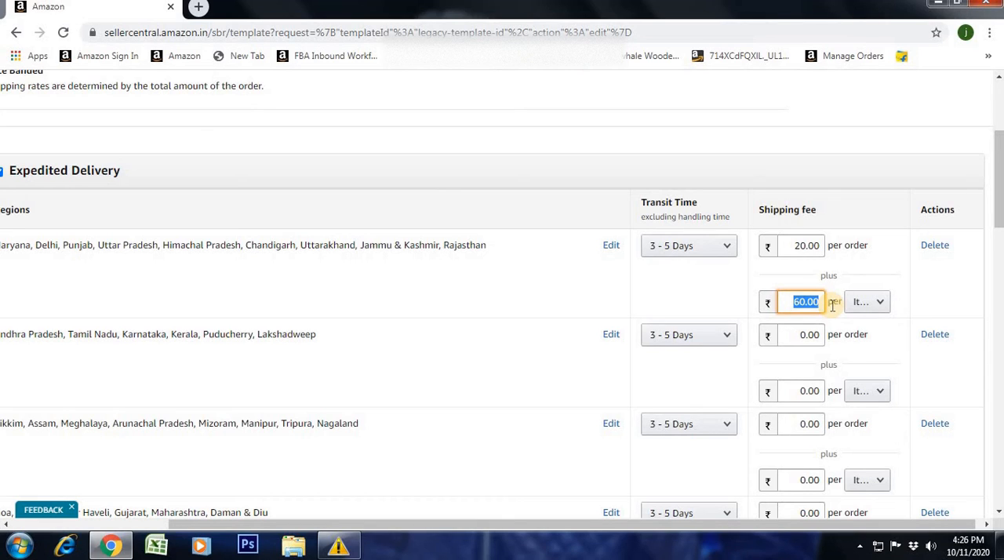
double_click(846, 346)
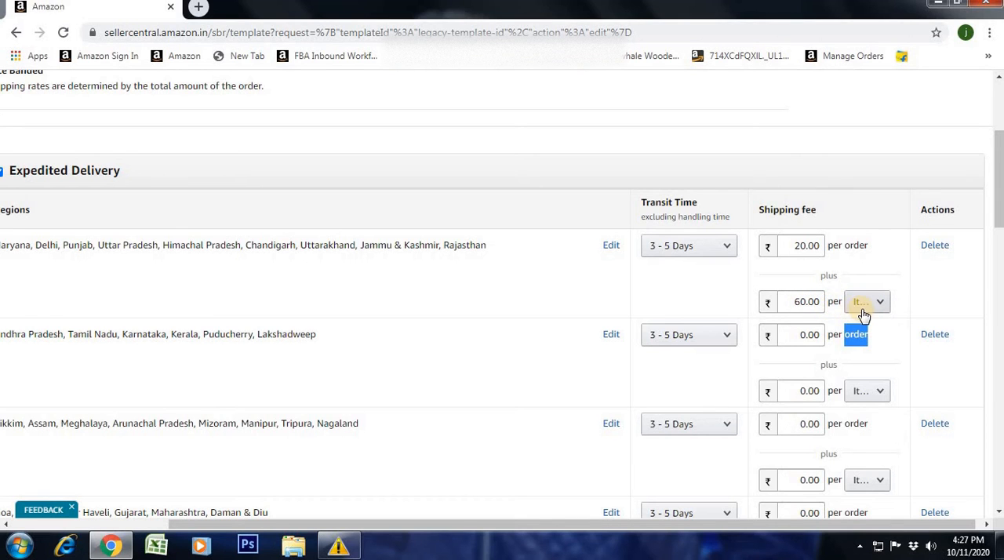
click(877, 357)
- Clear and reselect South and Andhra Pradesh in the deliverable regions of the second Expedited Delivery group, and confirm the selection
scroll(836, 321, down, 1)
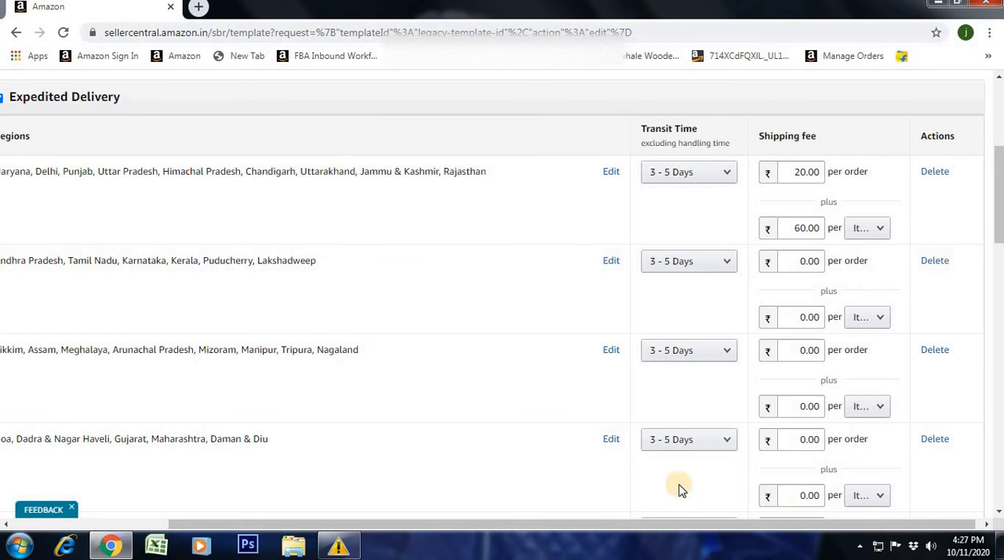
click(548, 509)
drag(548, 508, 420, 502)
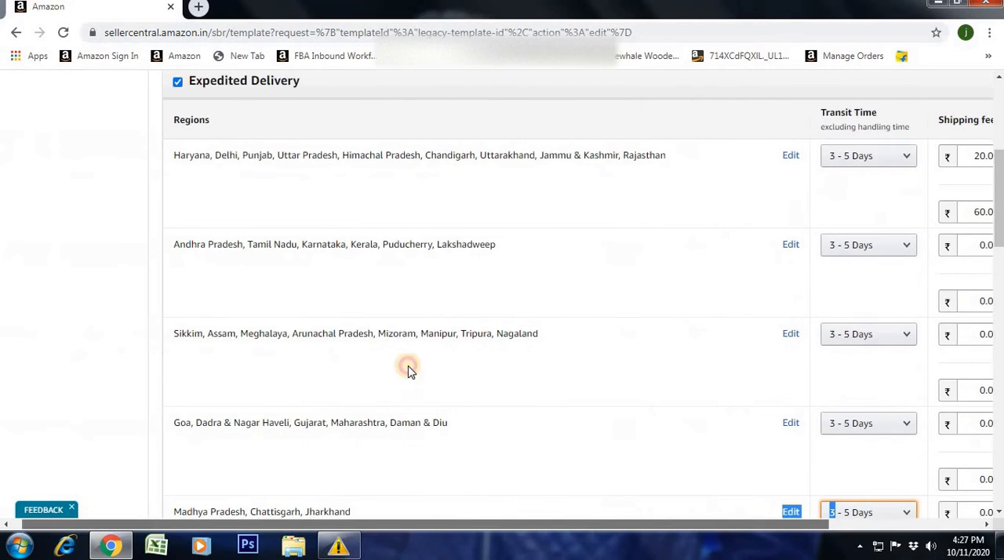
click(792, 245)
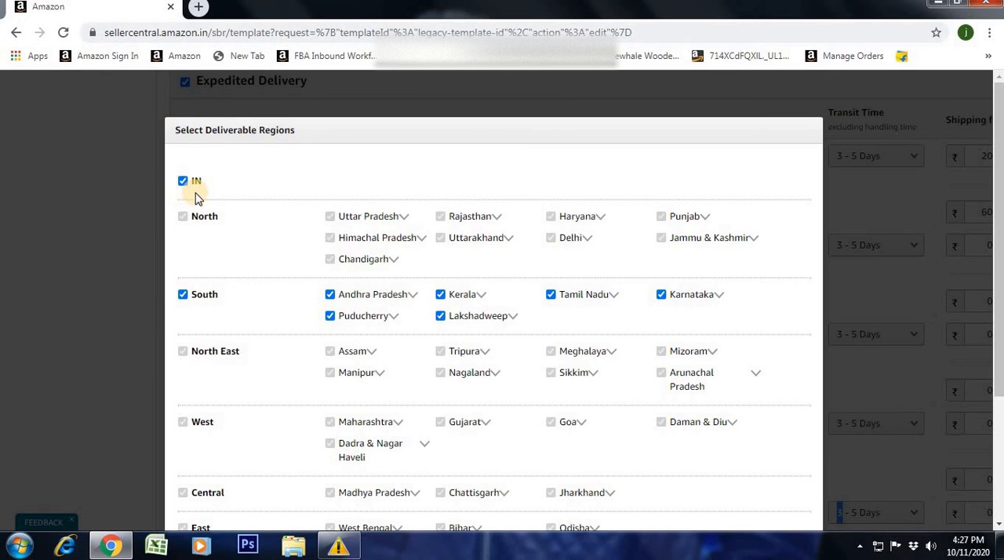
scroll(353, 369, down, 2)
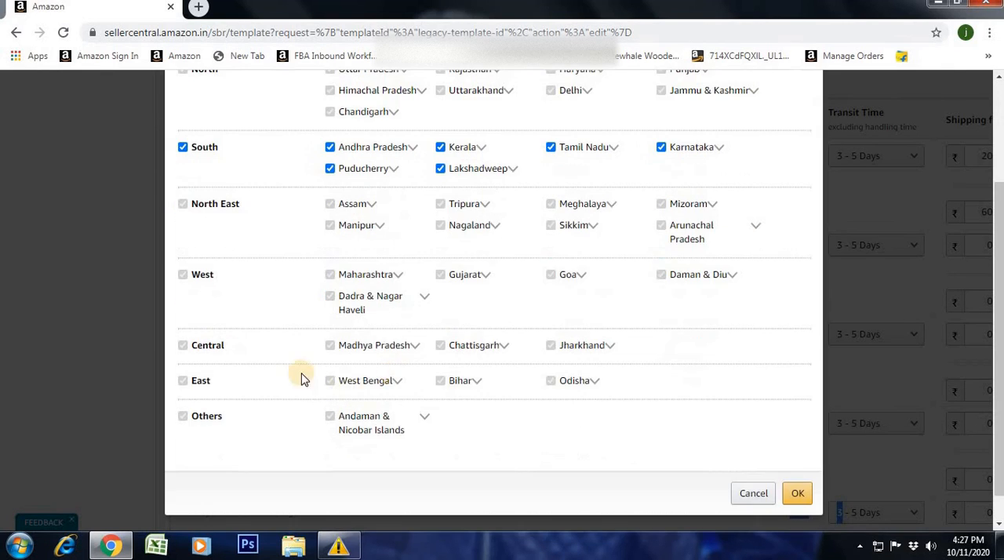
scroll(305, 347, up, 2)
click(182, 296)
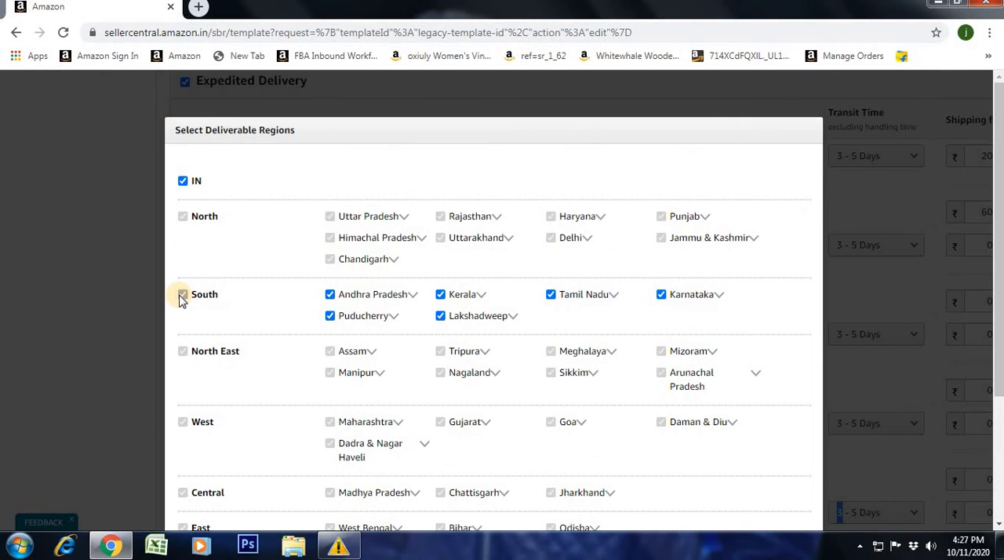
click(183, 296)
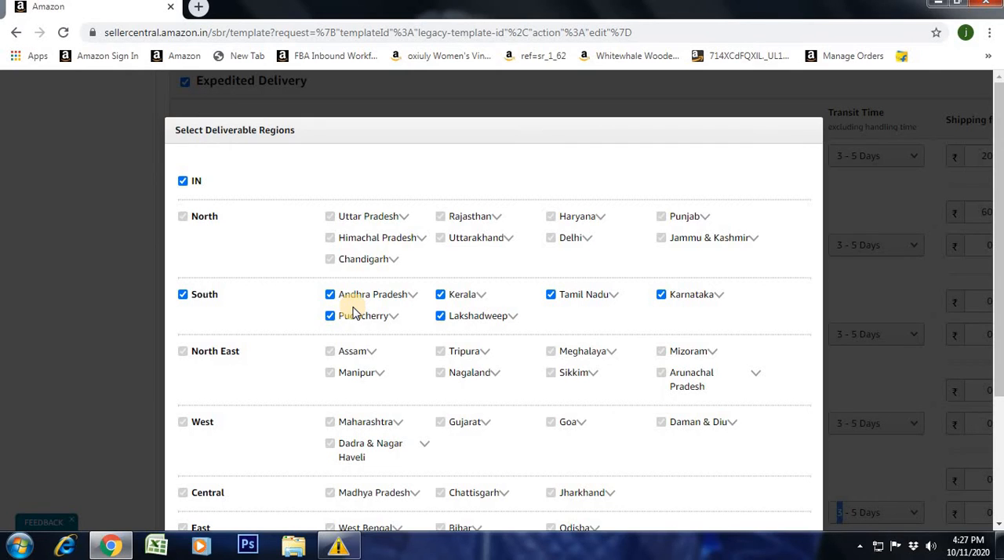
click(330, 295)
click(330, 295)
scroll(795, 459, down, 3)
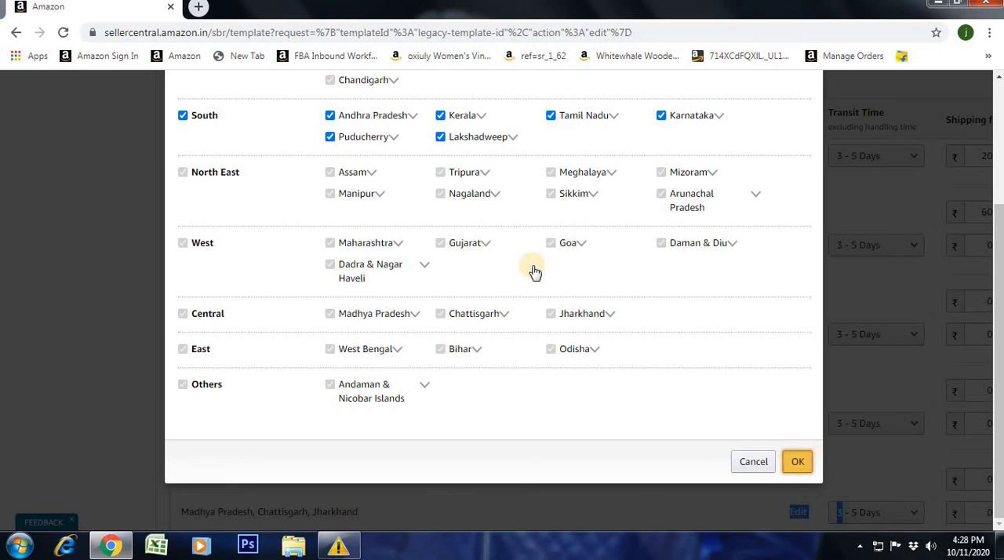
click(784, 462)
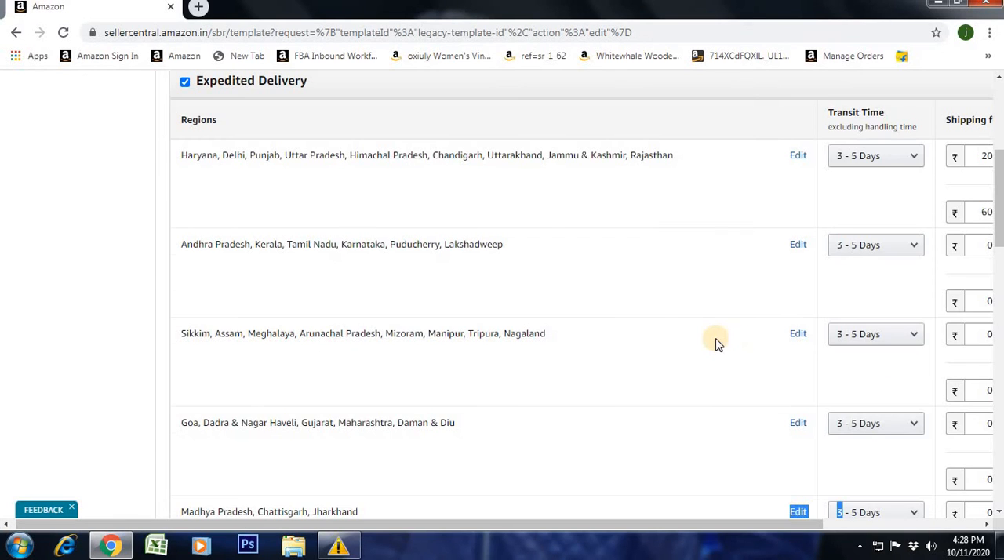
- Set the Expedited Delivery shipping fee of the Andhra Pradesh, Kerala and Tamil Nadu region group to 20 per order plus 100 per item
scroll(714, 339, up, 1)
drag(674, 523, 741, 527)
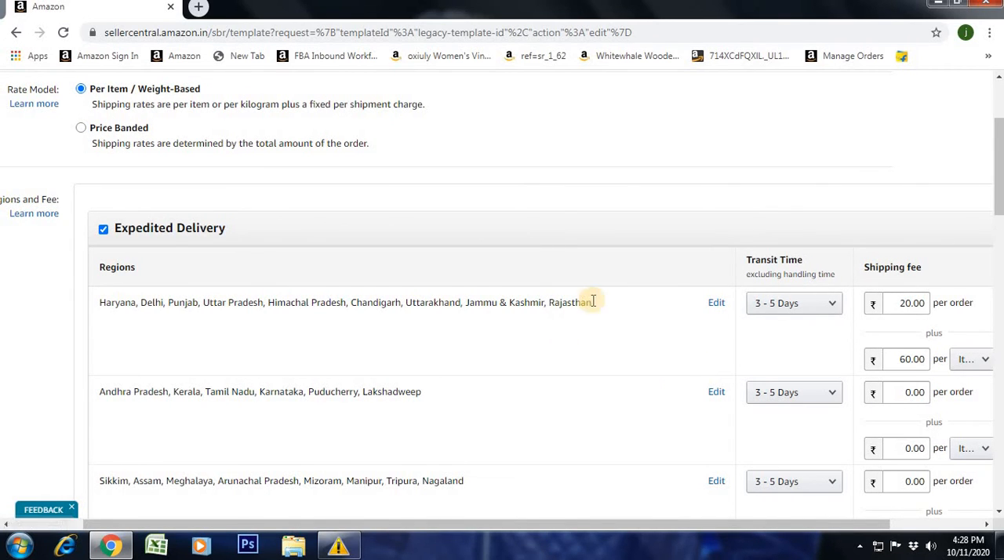
drag(594, 303, 277, 306)
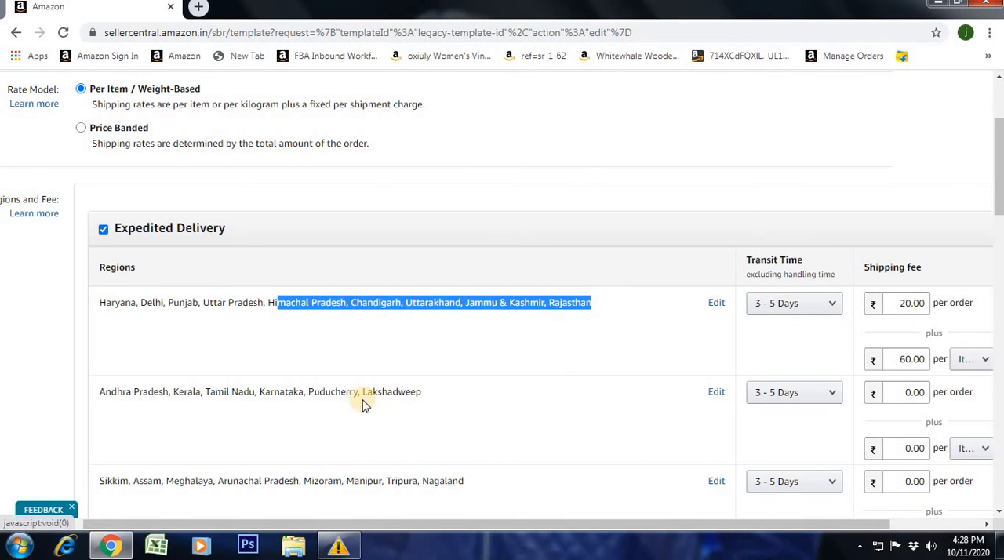
click(437, 389)
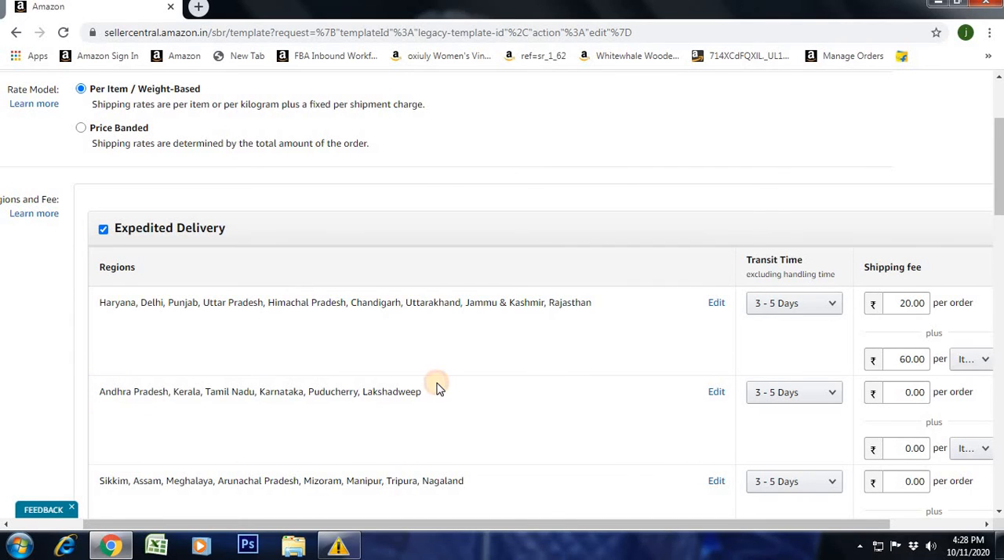
drag(232, 392, 420, 394)
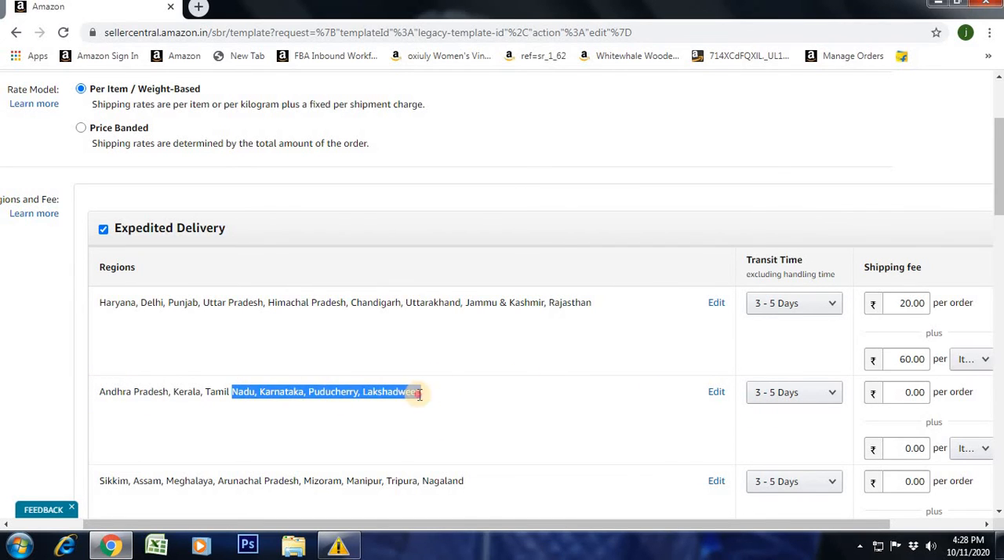
click(918, 392)
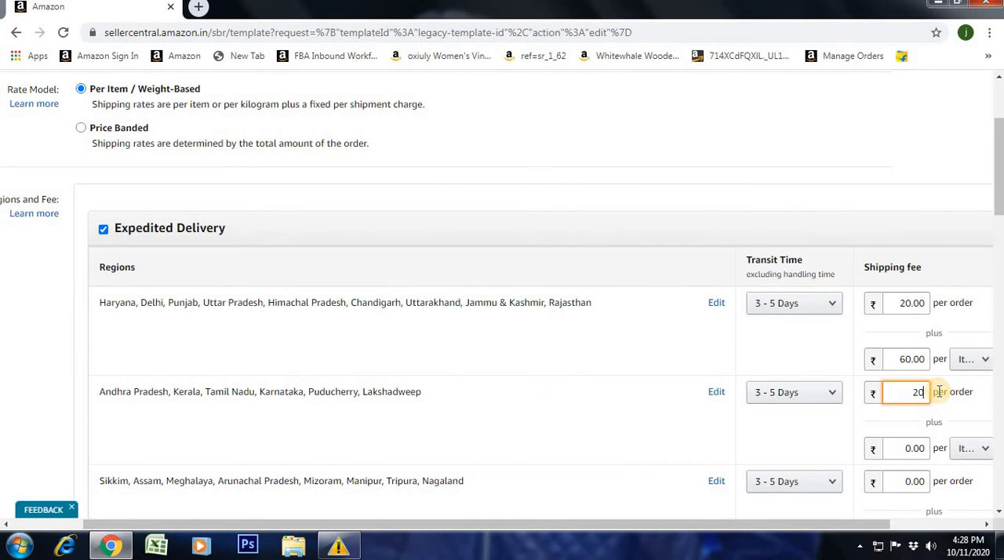
text(20)
click(907, 448)
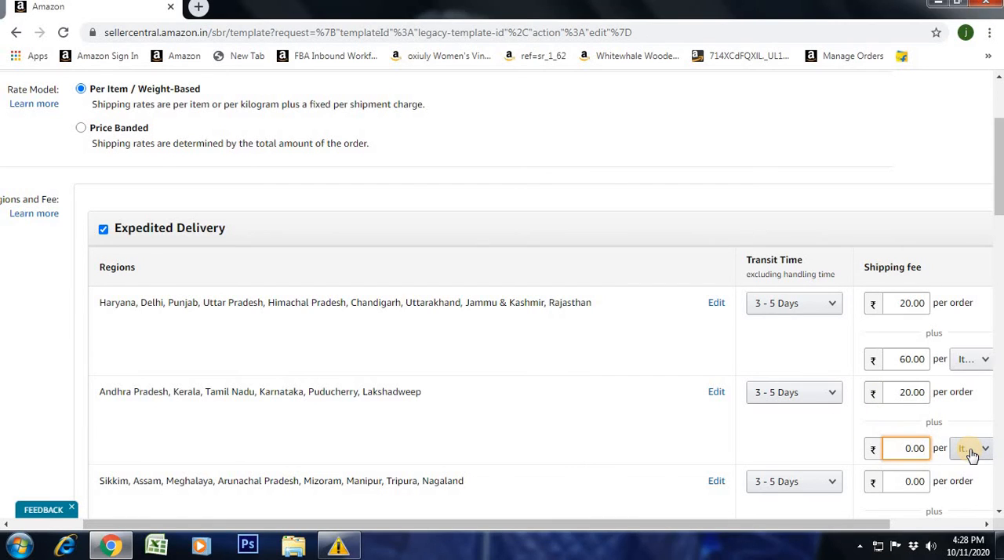
key(ctrl+a)
text(100.00)
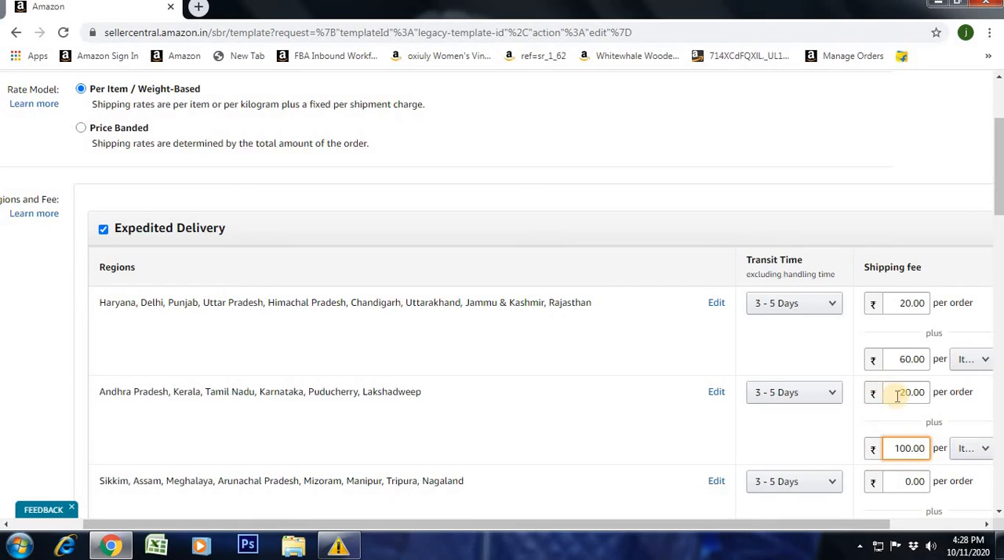
- Compare the regions and shipping fees of the first two Expedited Delivery region groups
scroll(885, 392, down, 1)
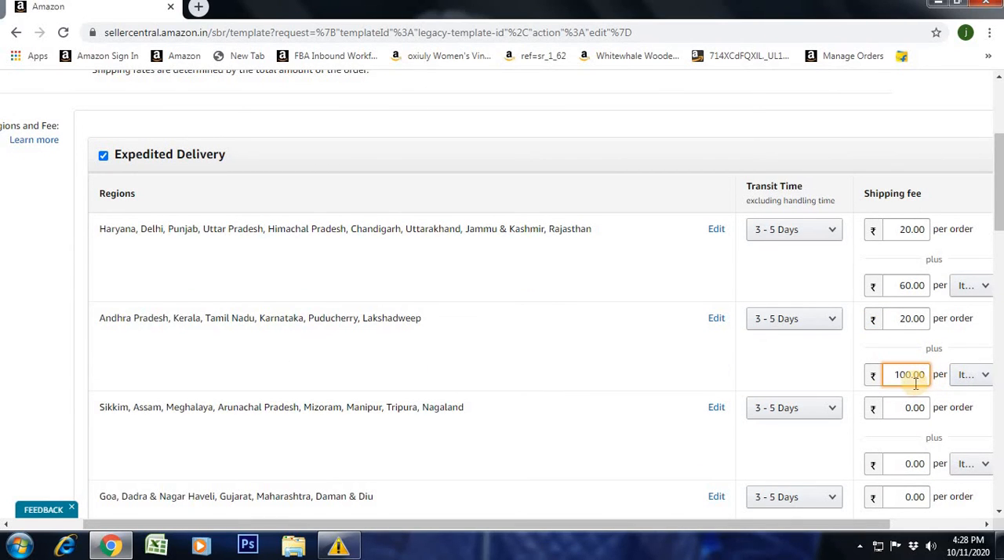
drag(90, 321, 268, 320)
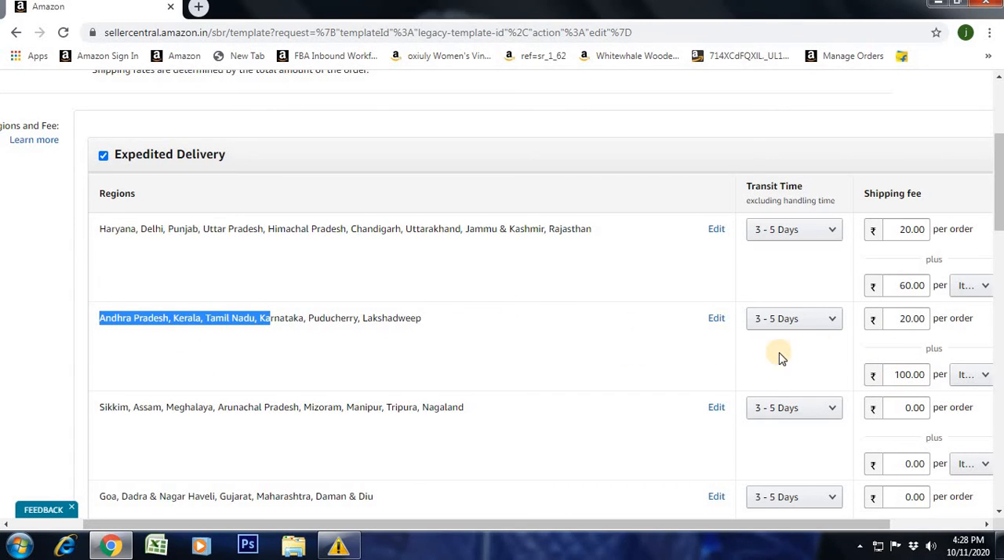
drag(331, 228, 476, 228)
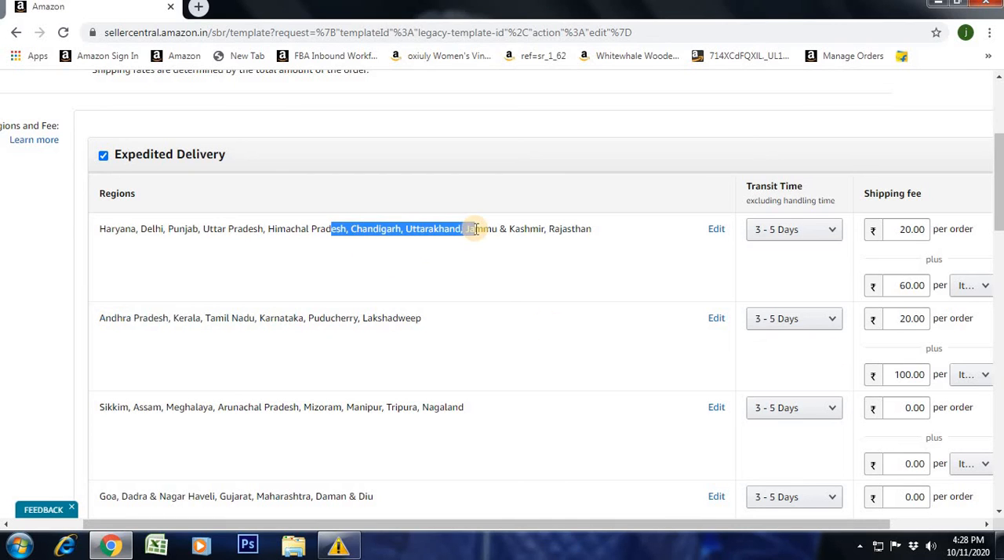
click(513, 234)
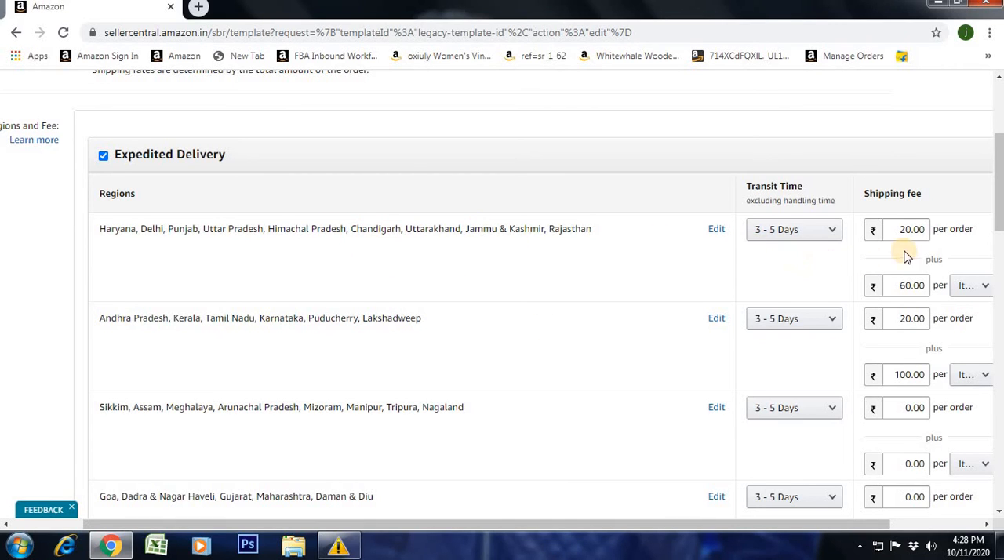
drag(308, 228, 497, 229)
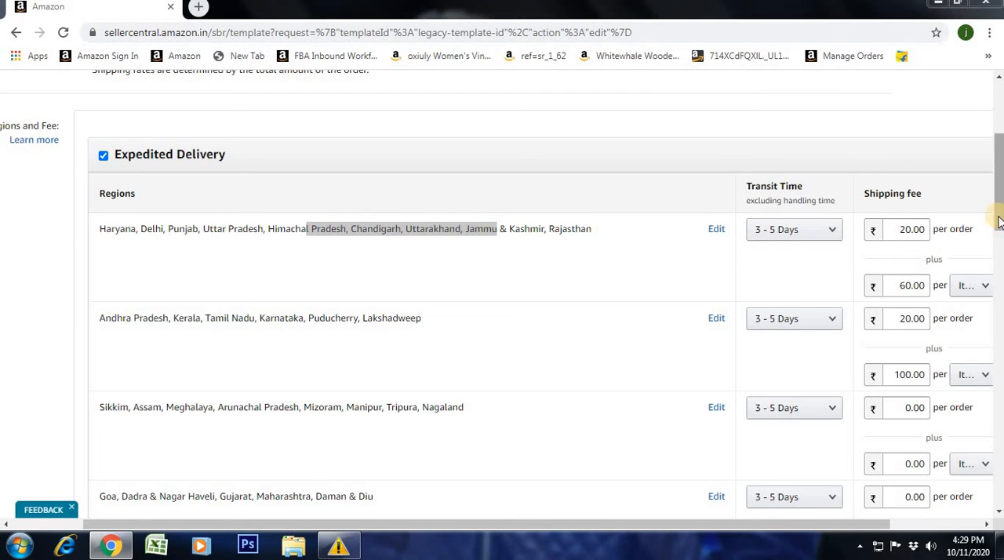
- Check the Standard Delivery transit time choices of the first region group and the shipping fee fields of the Andhra Pradesh group
drag(999, 239, 1000, 381)
click(824, 237)
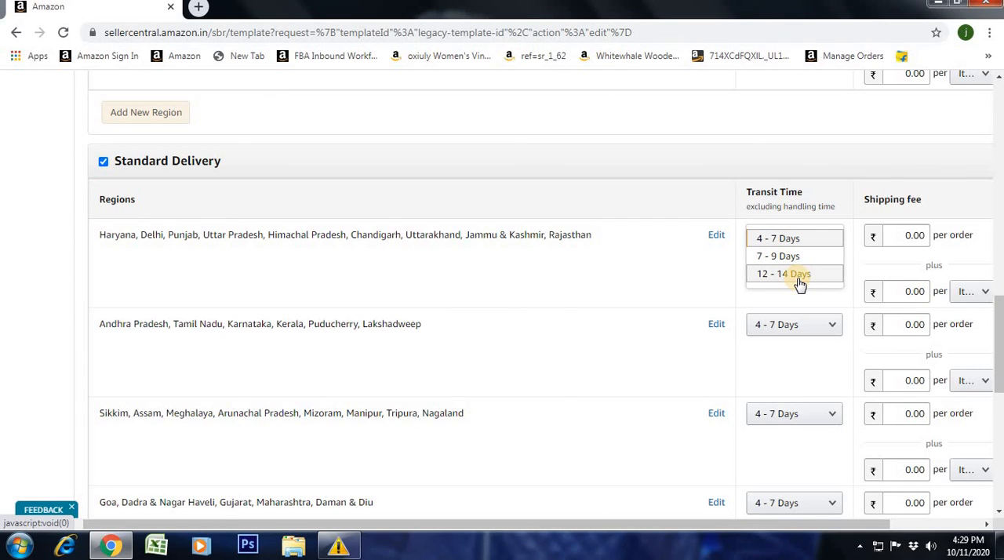
click(670, 270)
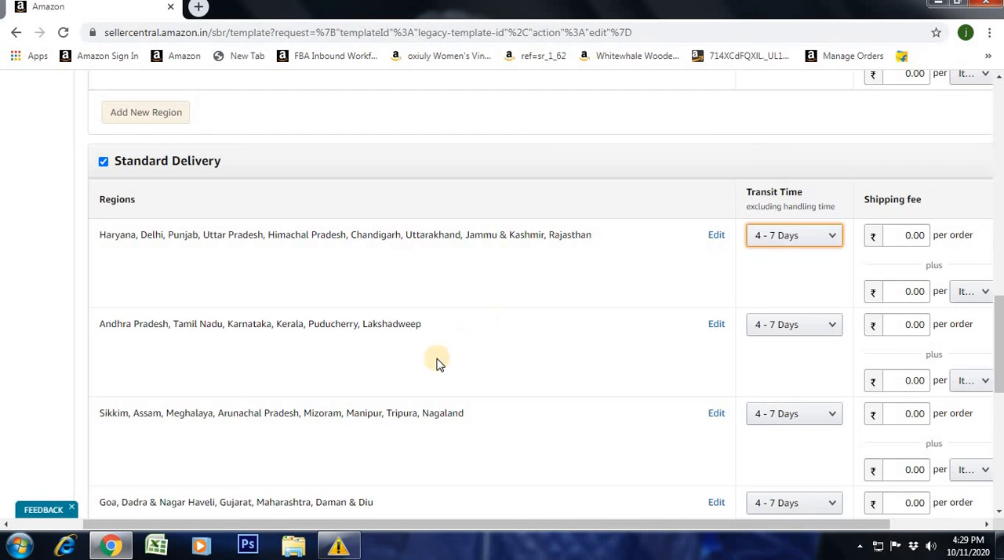
scroll(353, 298, down, 1)
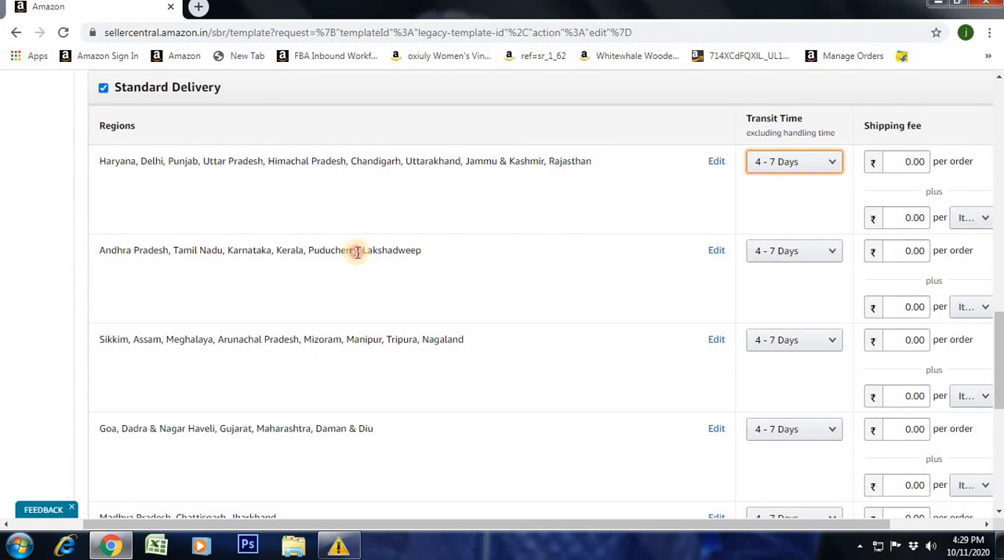
drag(357, 252, 109, 250)
click(307, 262)
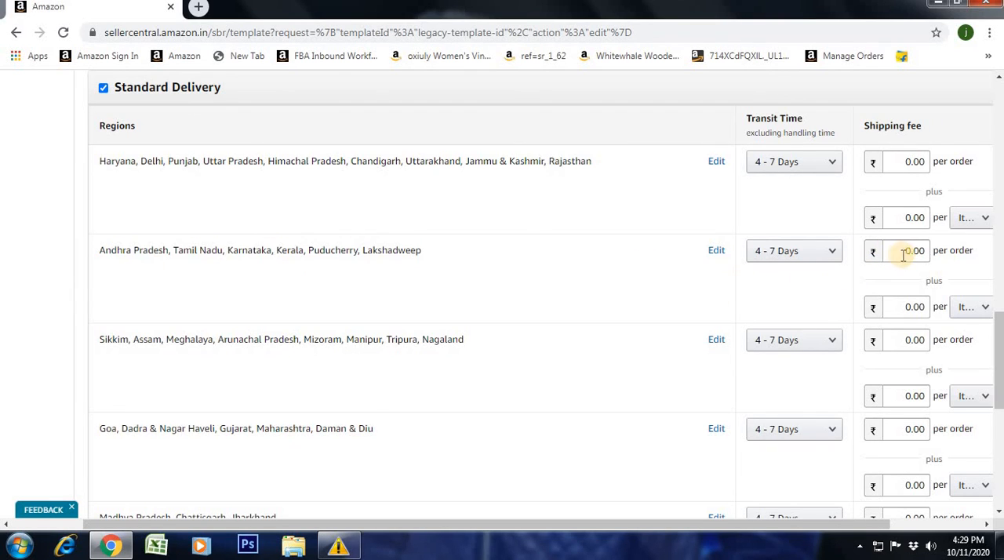
click(914, 307)
double_click(907, 306)
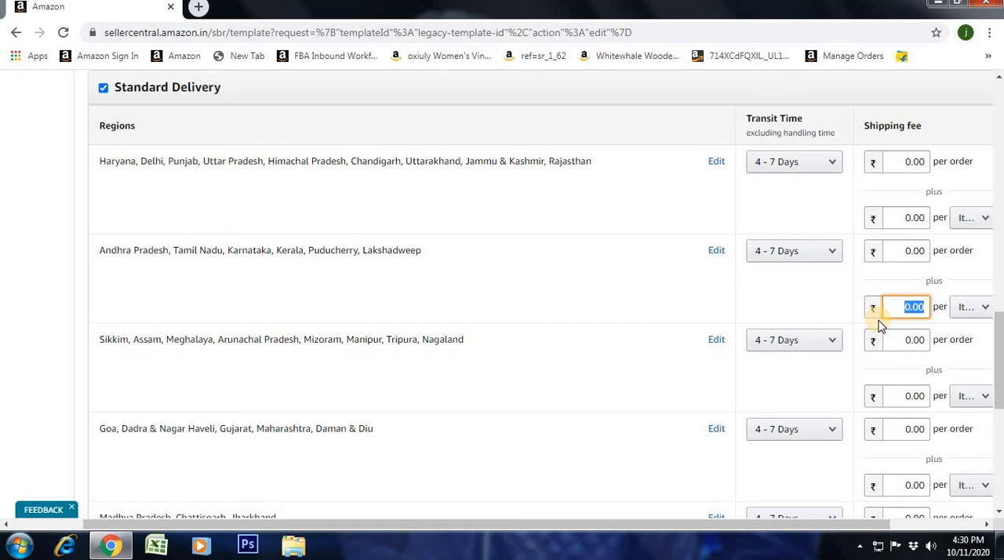
- Save the edited Migrated Template
drag(998, 382, 996, 482)
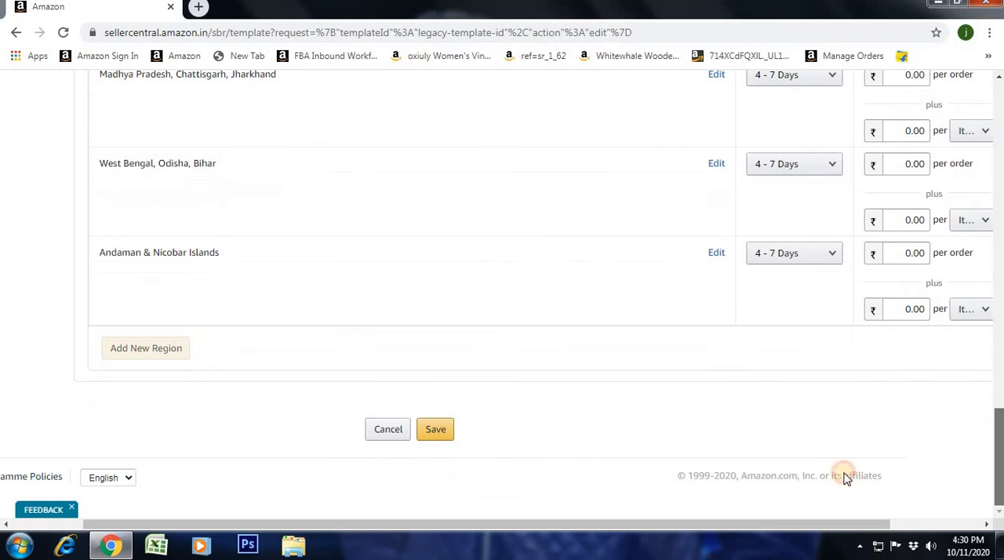
click(439, 430)
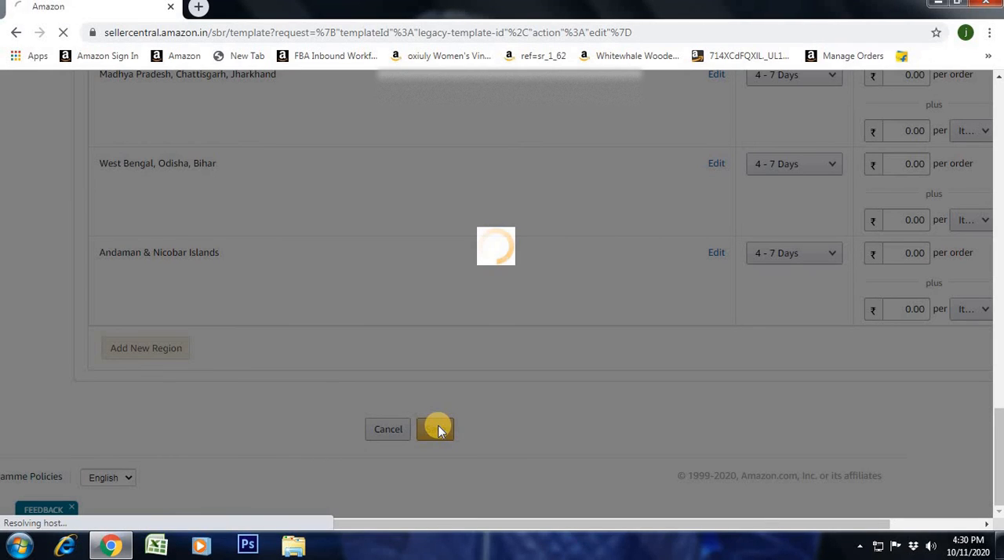